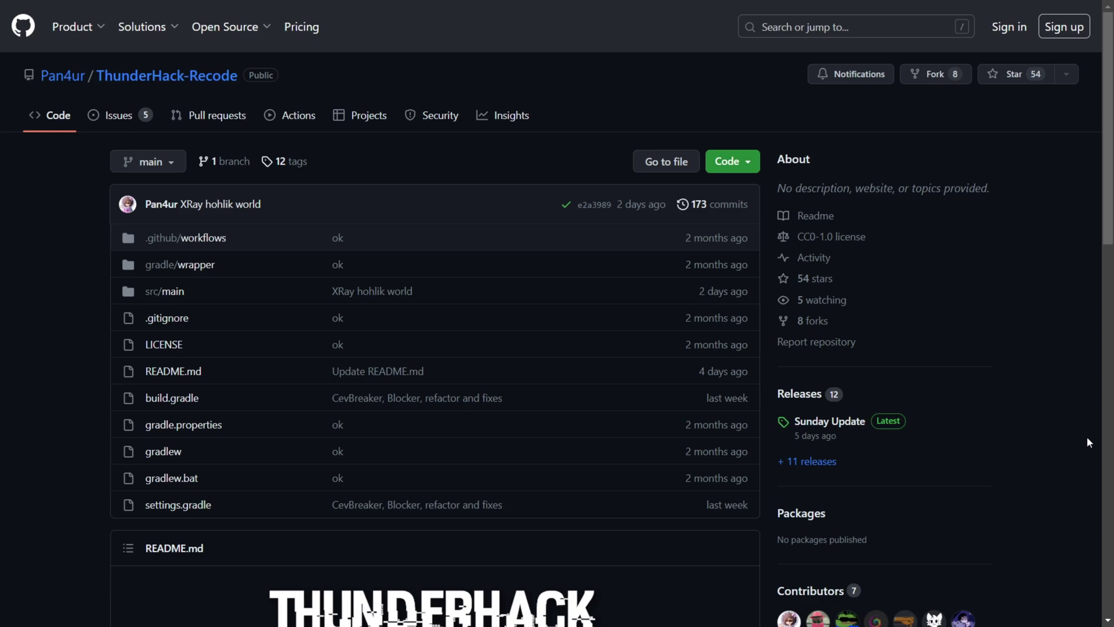
Step: Open the FabricApi 1.20.1 link from the README's requirements and start the Fabric API download on CurseForge
scroll(1044, 444, down, 5)
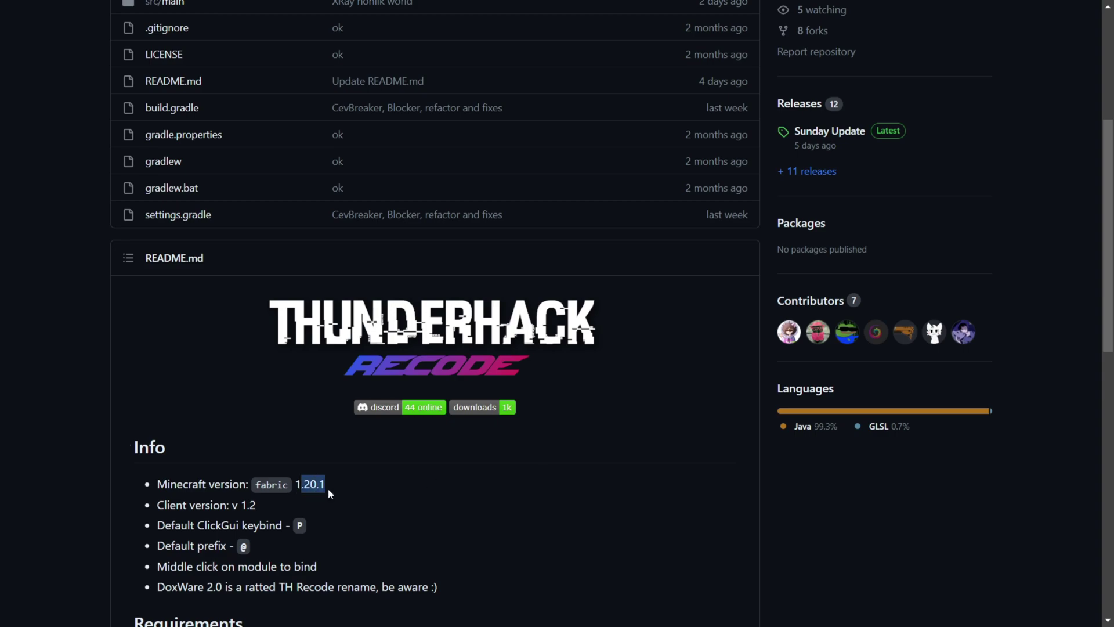
click(357, 476)
scroll(412, 485, up, 5)
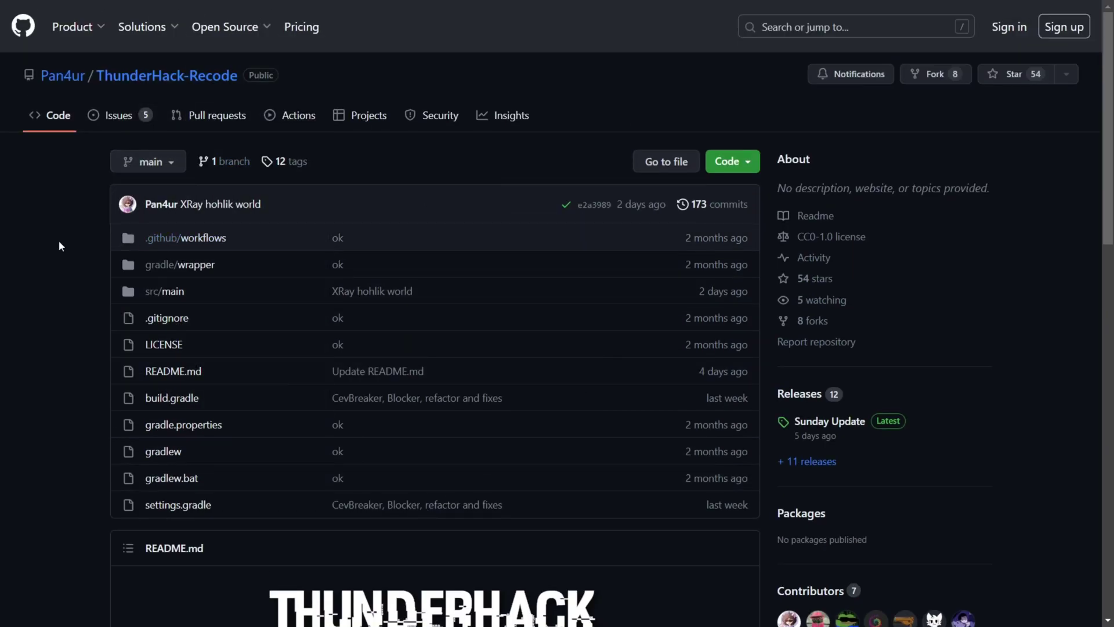
scroll(58, 240, down, 9)
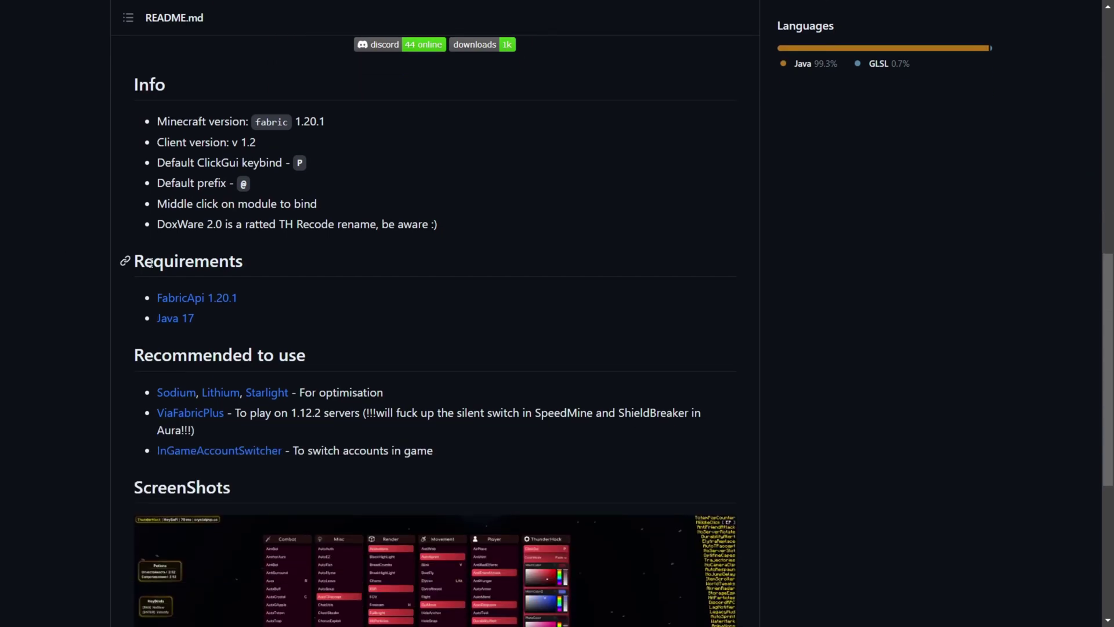
drag(136, 264, 264, 271)
click(252, 295)
click(221, 299)
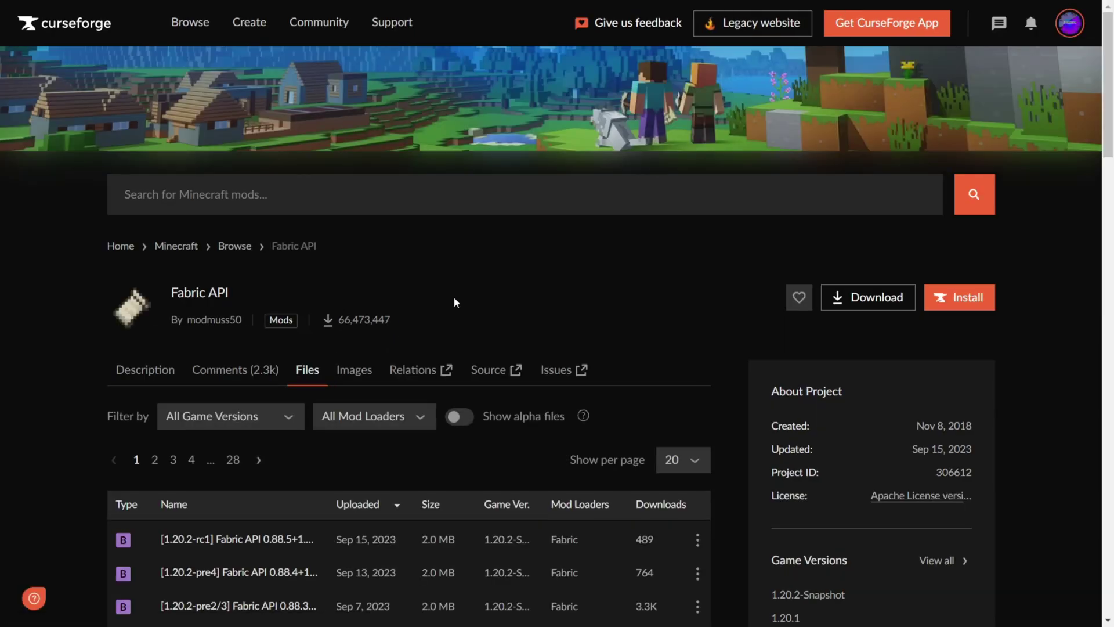
click(885, 298)
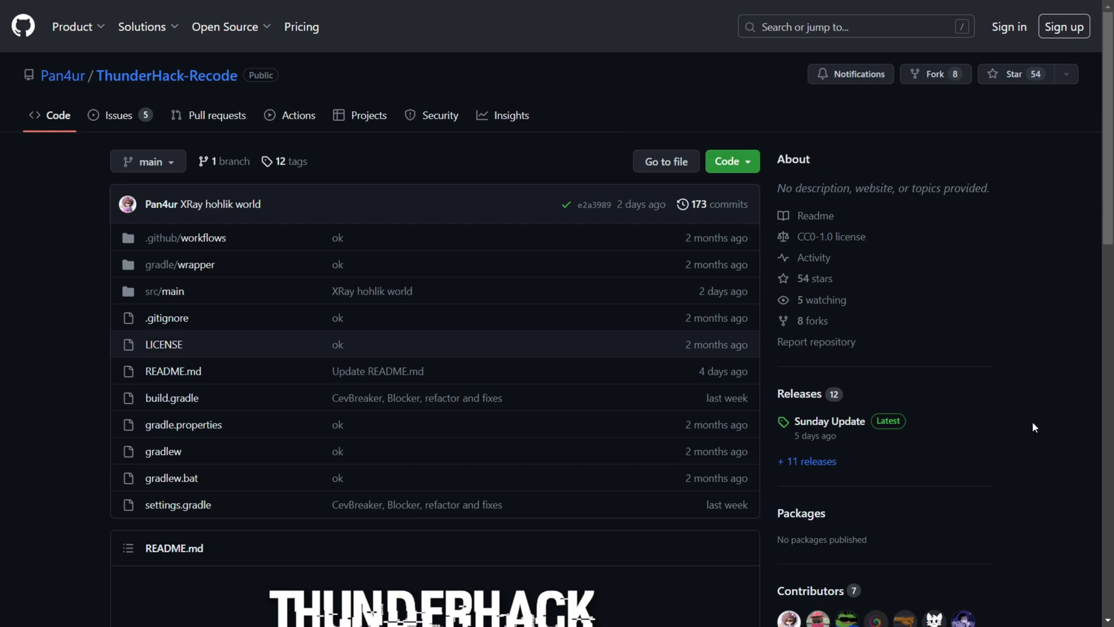
Step: Download thunderhack-1.2.jar from the assets of the latest ThunderHack-Recode release, Sunday Update
click(820, 399)
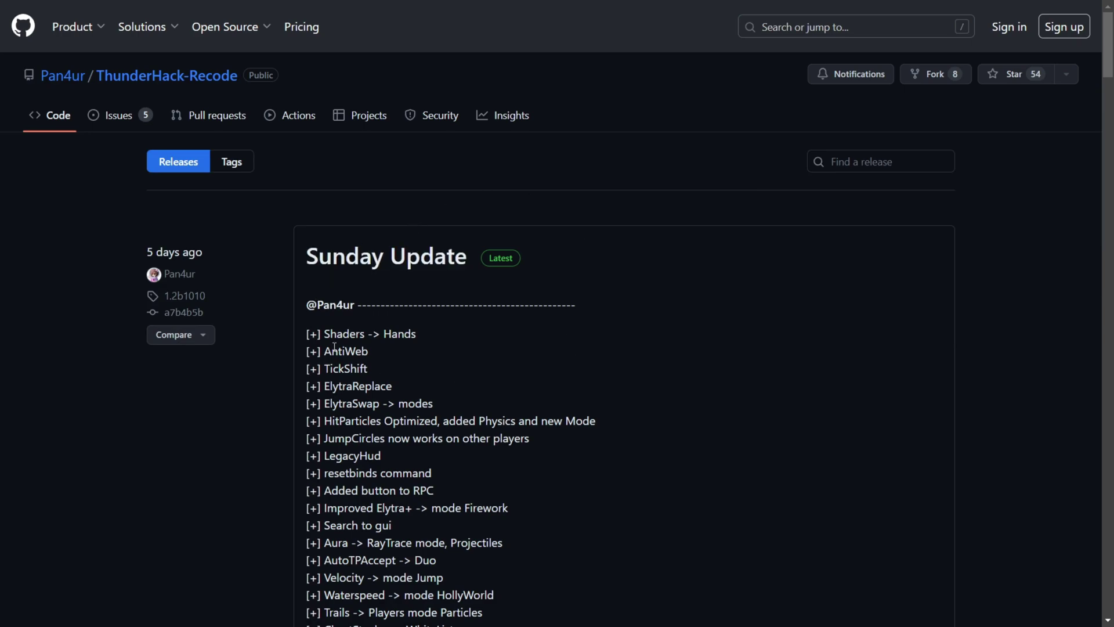
scroll(562, 327, down, 13)
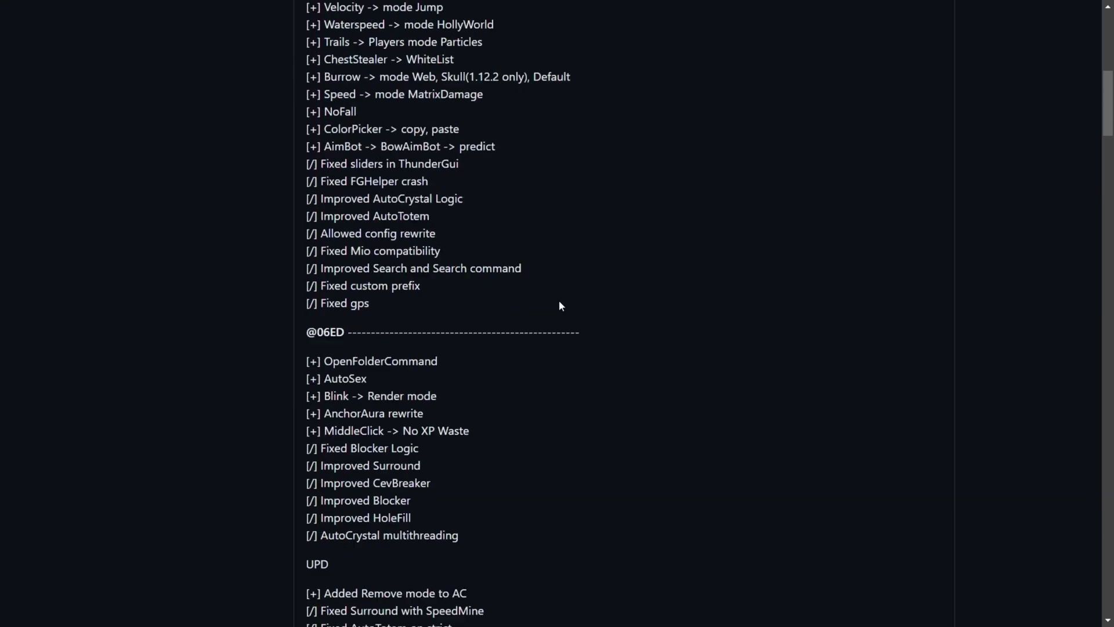
scroll(540, 291, down, 5)
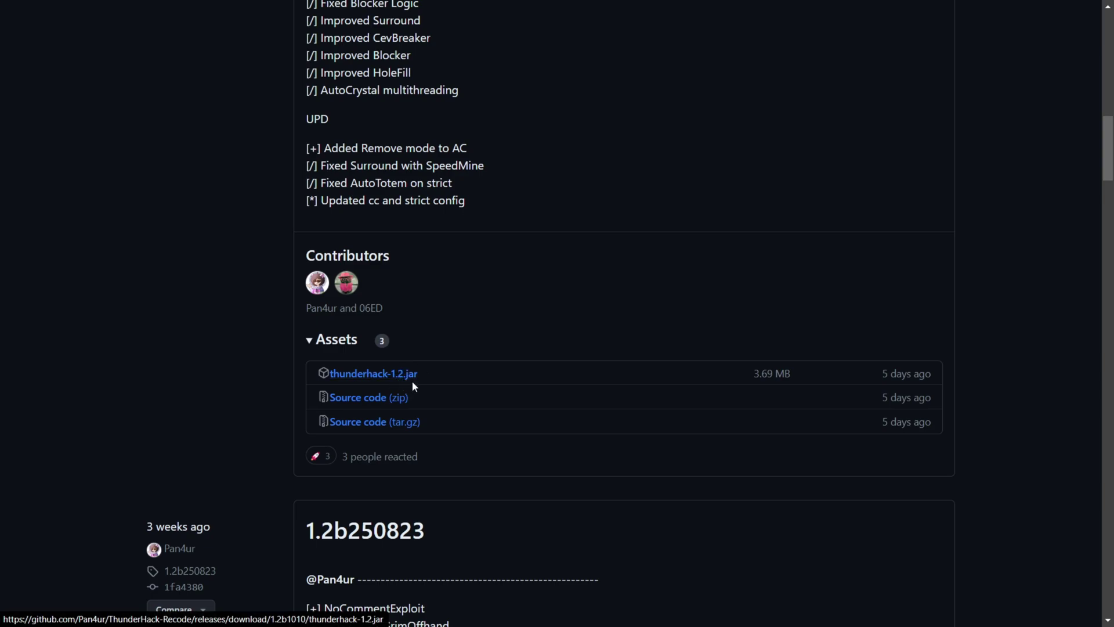
click(373, 374)
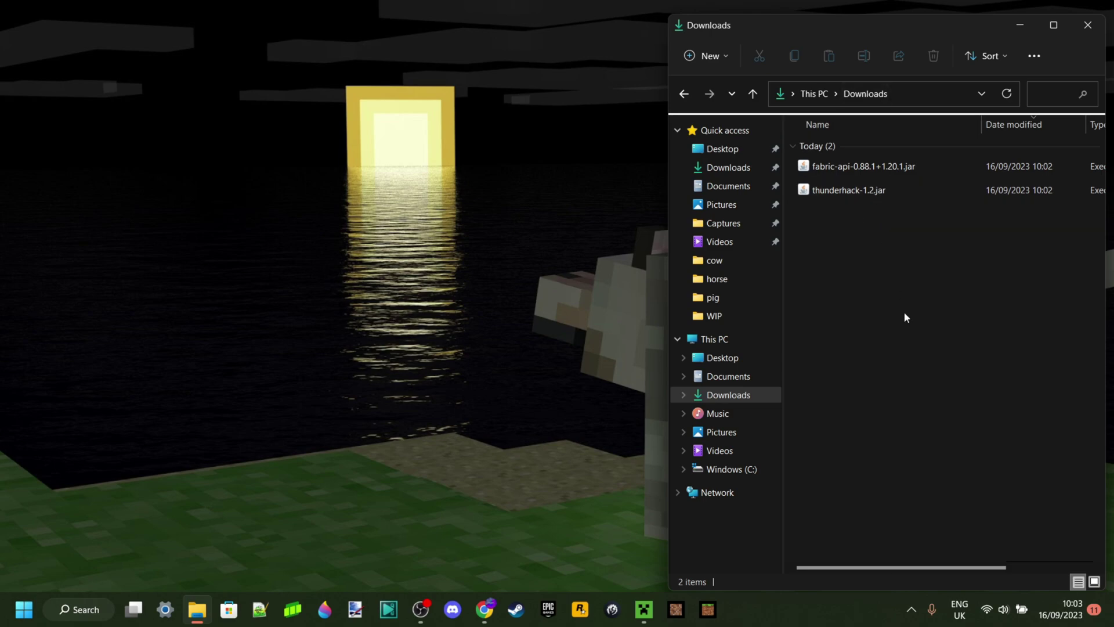
Step: Open the %appdata% folder in a widened window beside Downloads and go to the mods folder inside .minecraft
key(super+r)
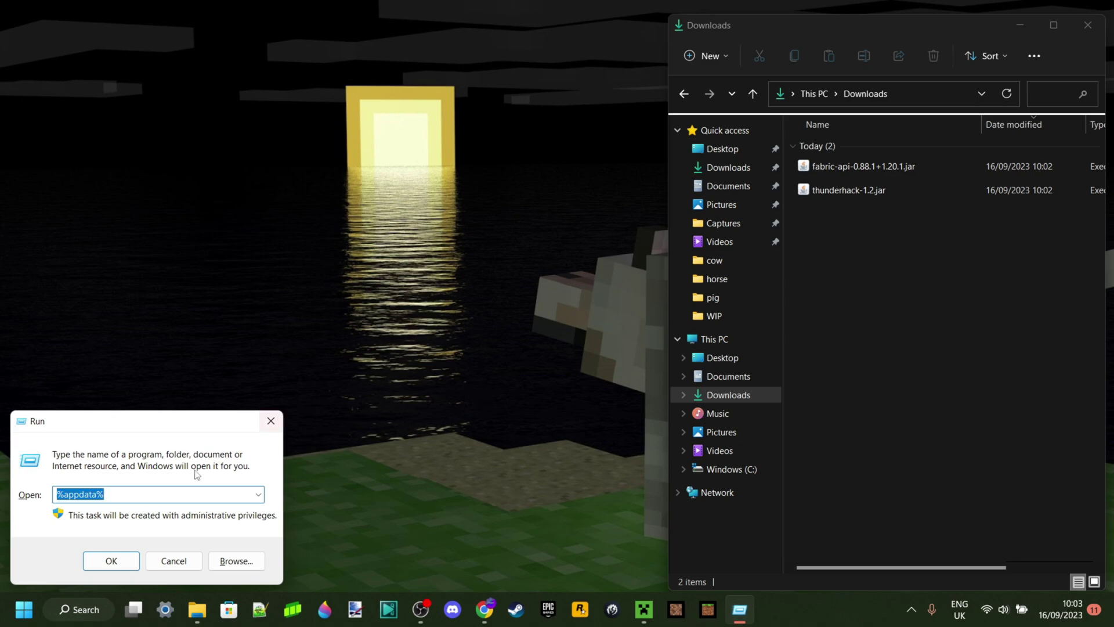
click(108, 492)
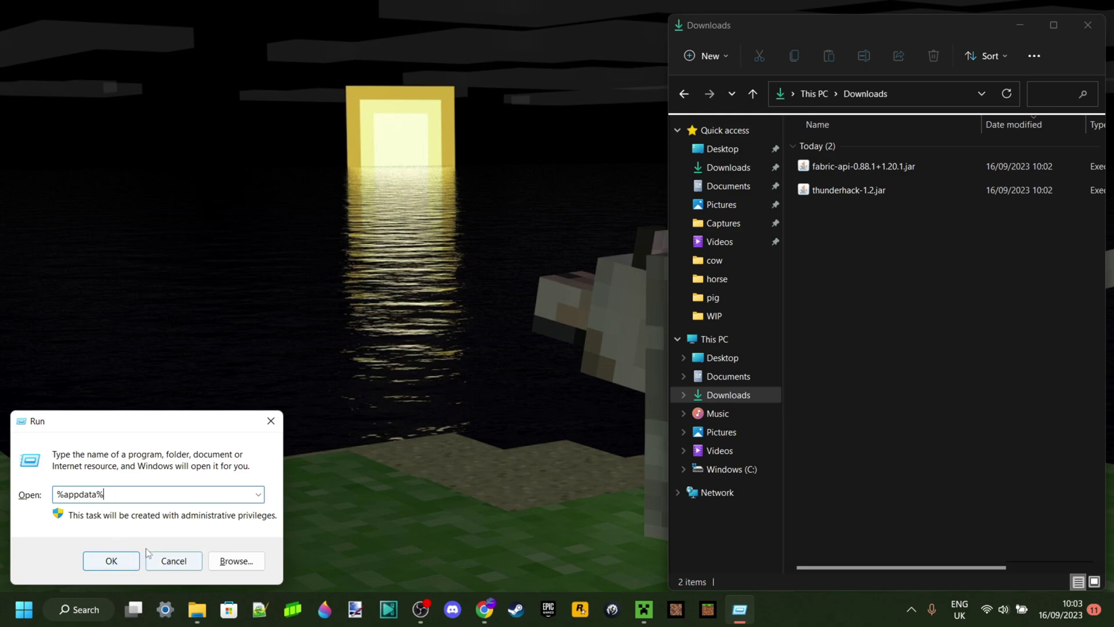
click(111, 560)
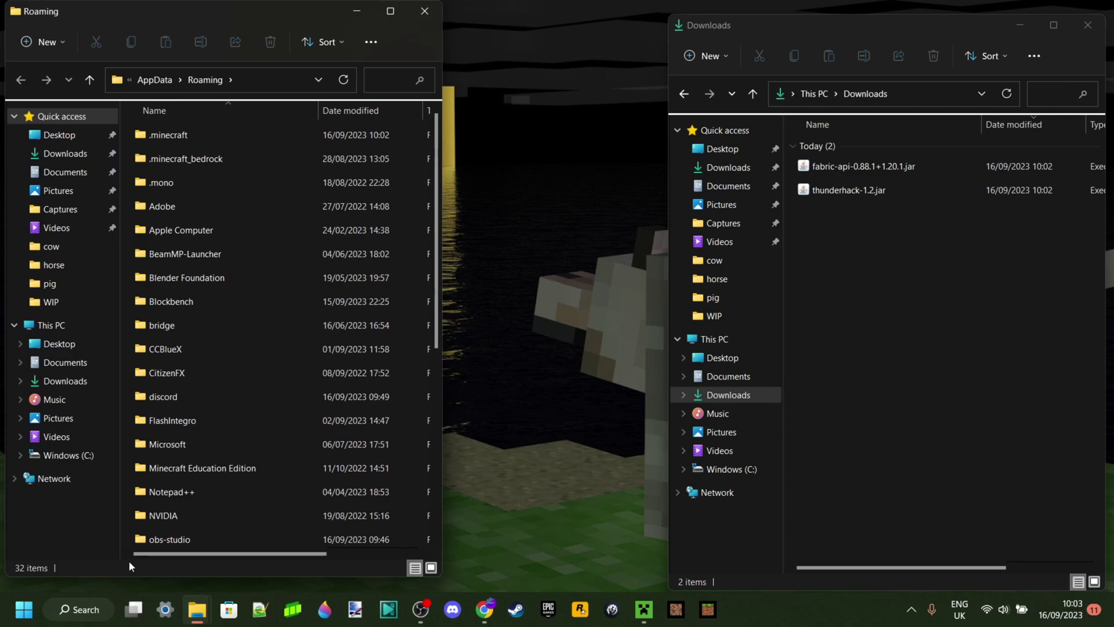
drag(442, 239, 609, 238)
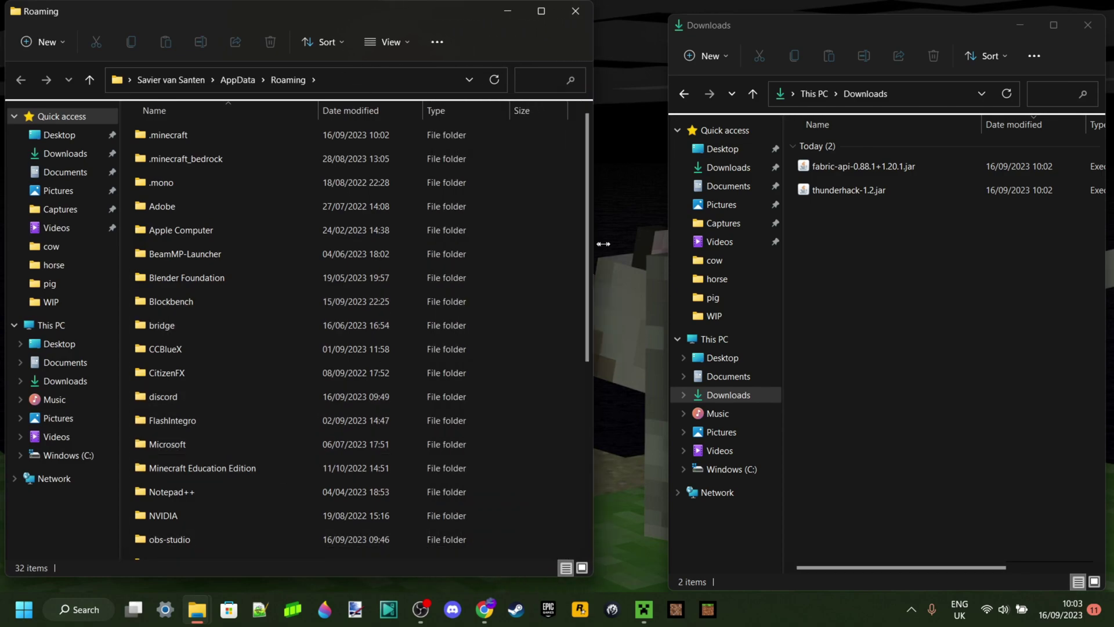
double_click(208, 139)
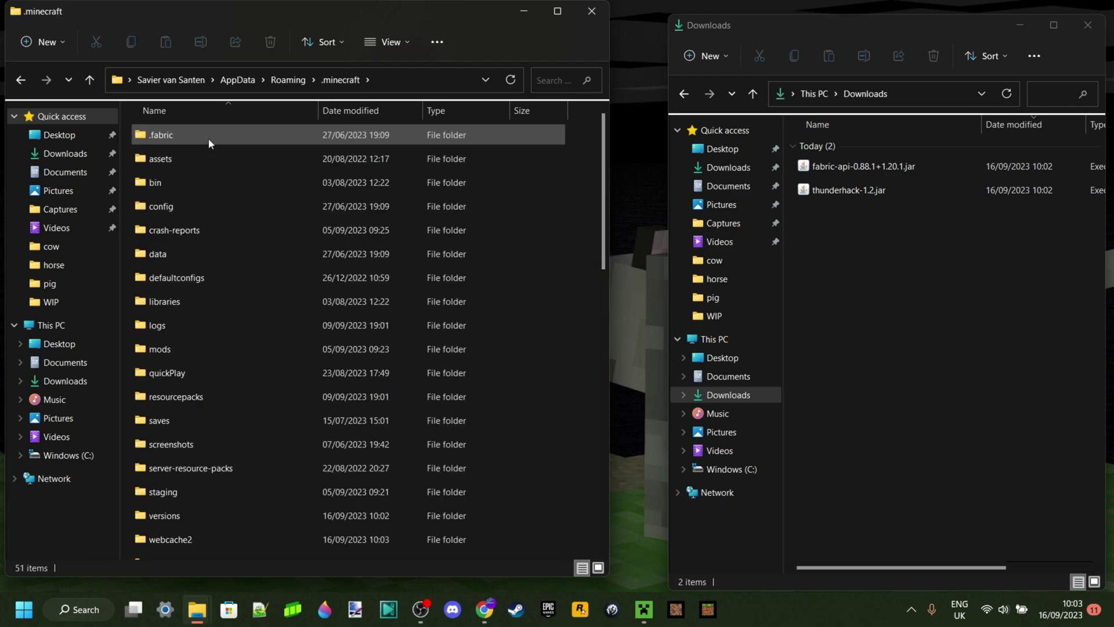
double_click(180, 349)
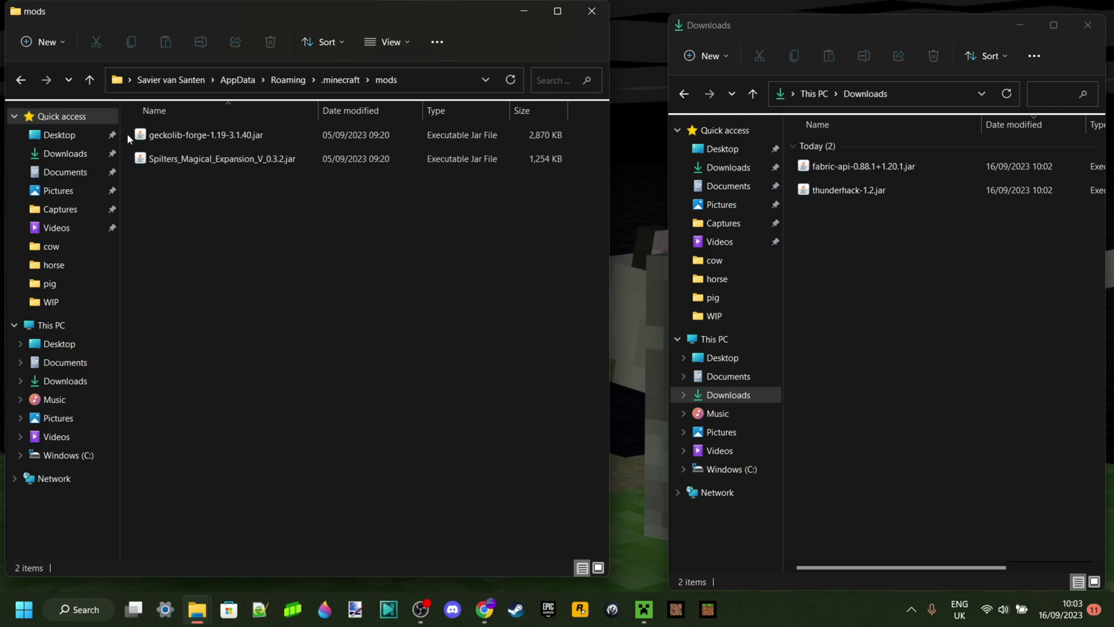
Step: Move fabric-api-0.88.1+1.20.1.jar and thunderhack-1.2.jar from Downloads into the .minecraft mods folder
click(186, 160)
shift+click(171, 138)
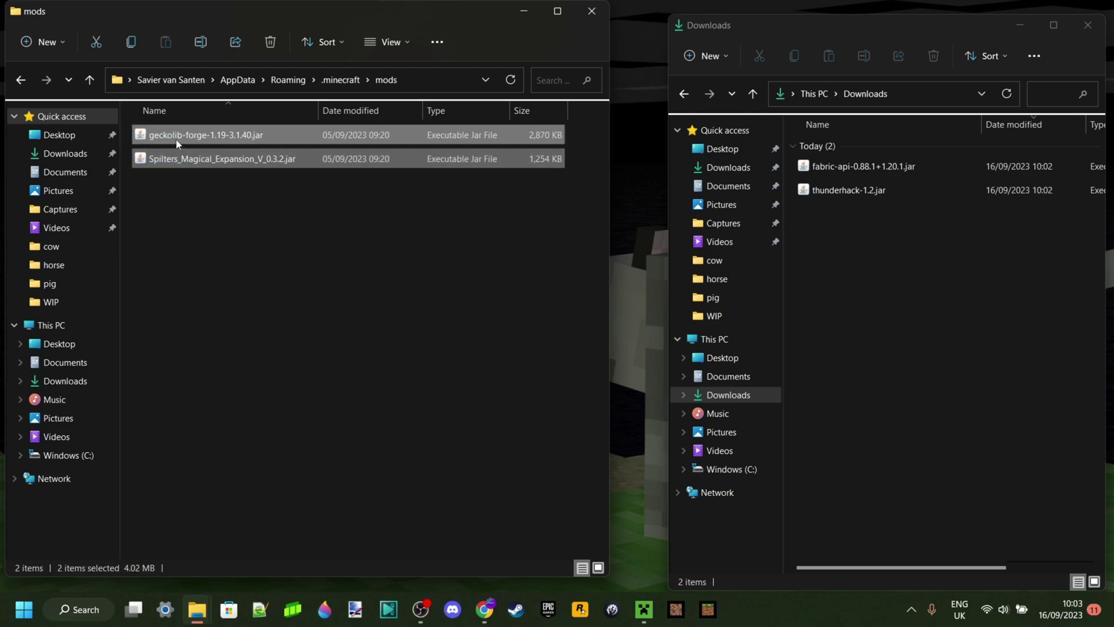
click(234, 172)
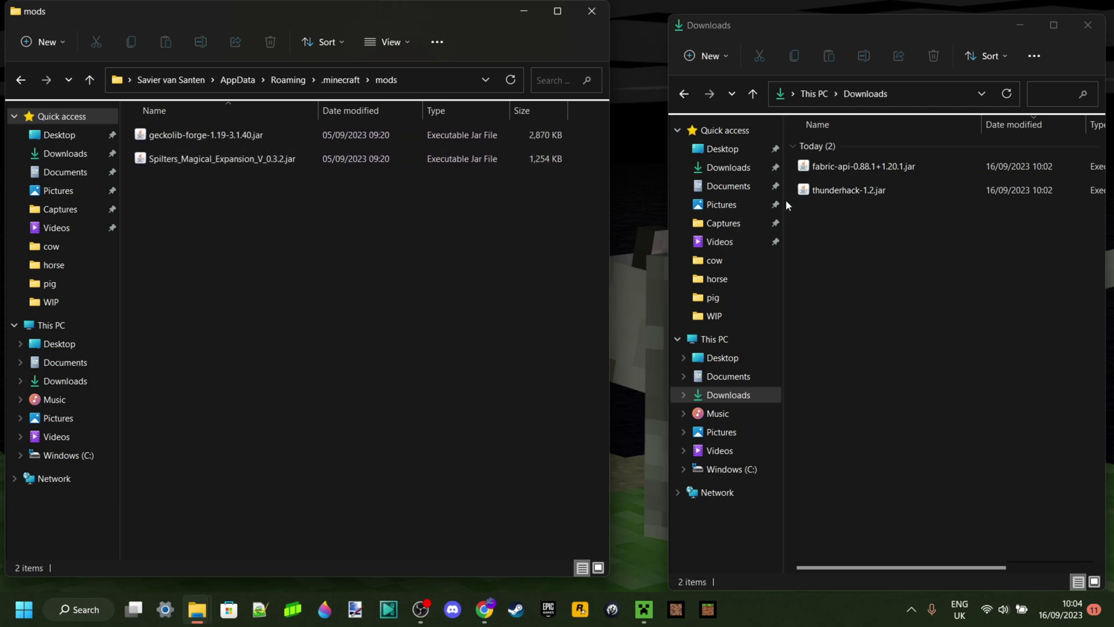
drag(794, 163, 395, 270)
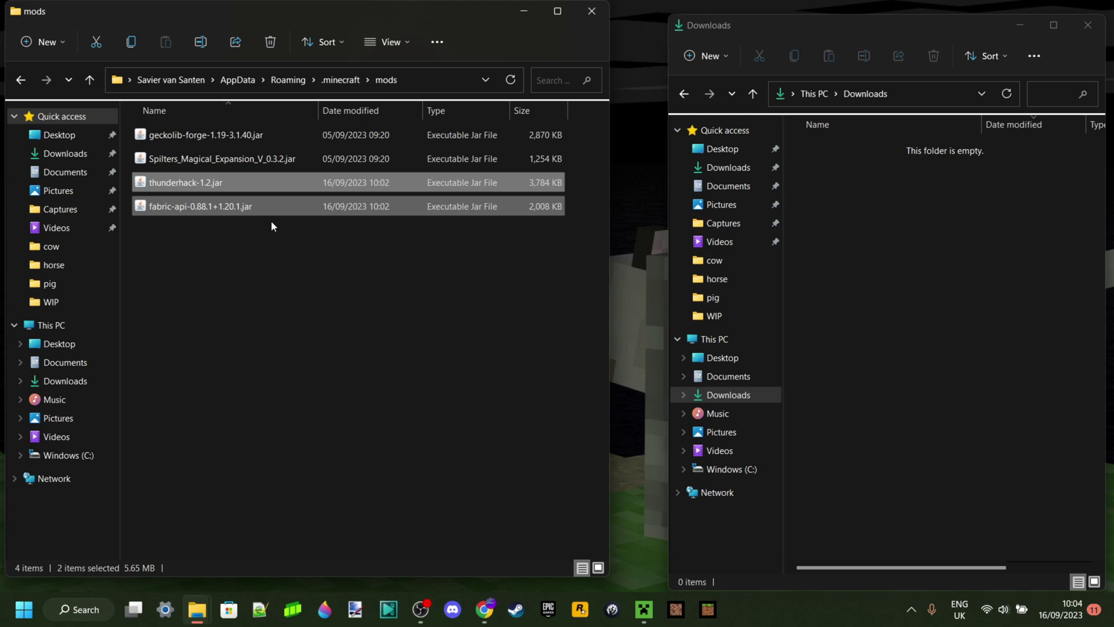
click(273, 242)
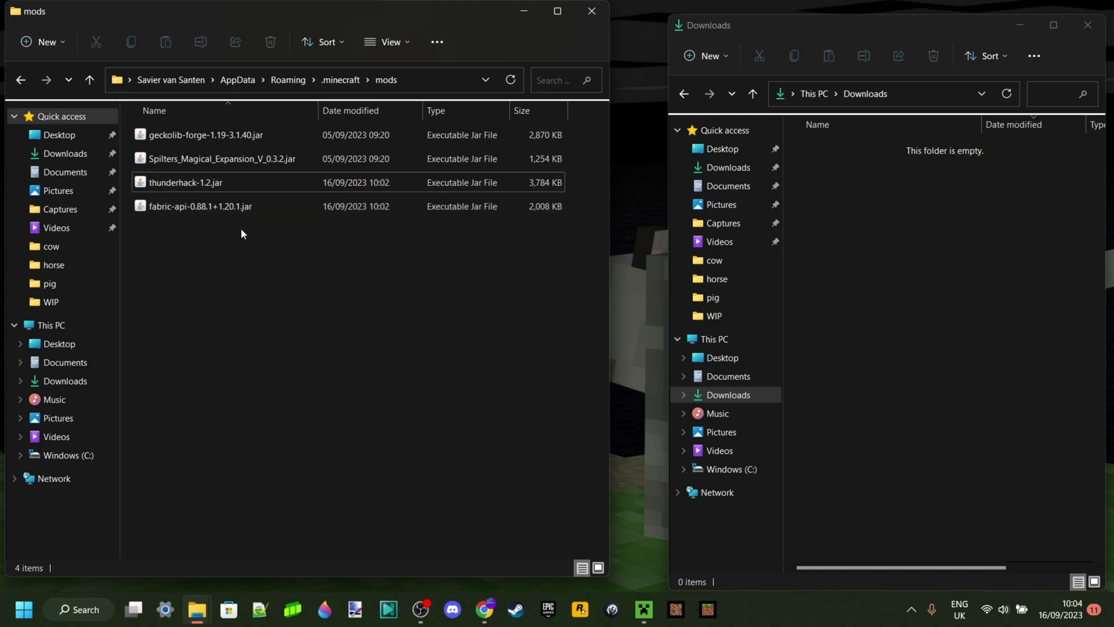
click(219, 209)
drag(219, 208, 248, 201)
click(291, 235)
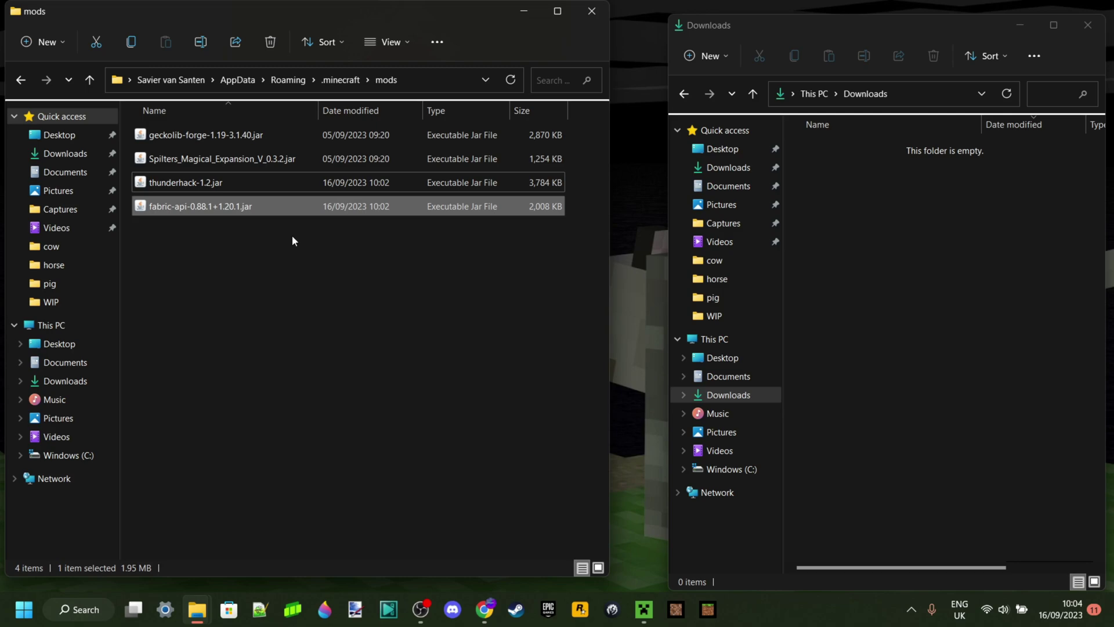
click(291, 235)
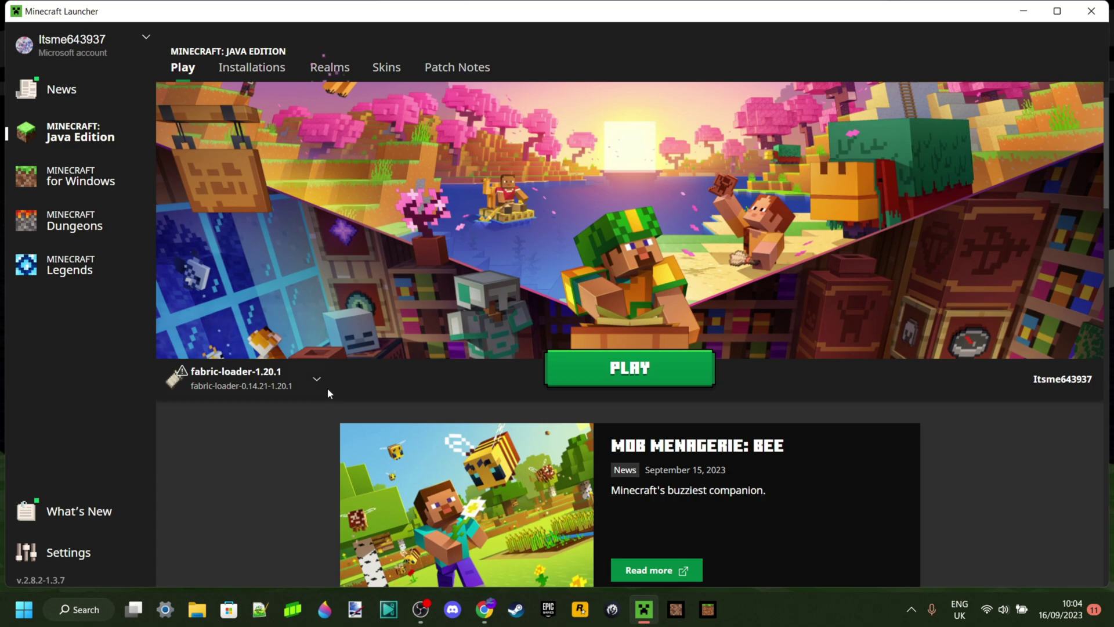
Step: Launch Minecraft with the fabric-loader-1.20.1 installation and load the singleplayer world New World
mouse_move(285, 389)
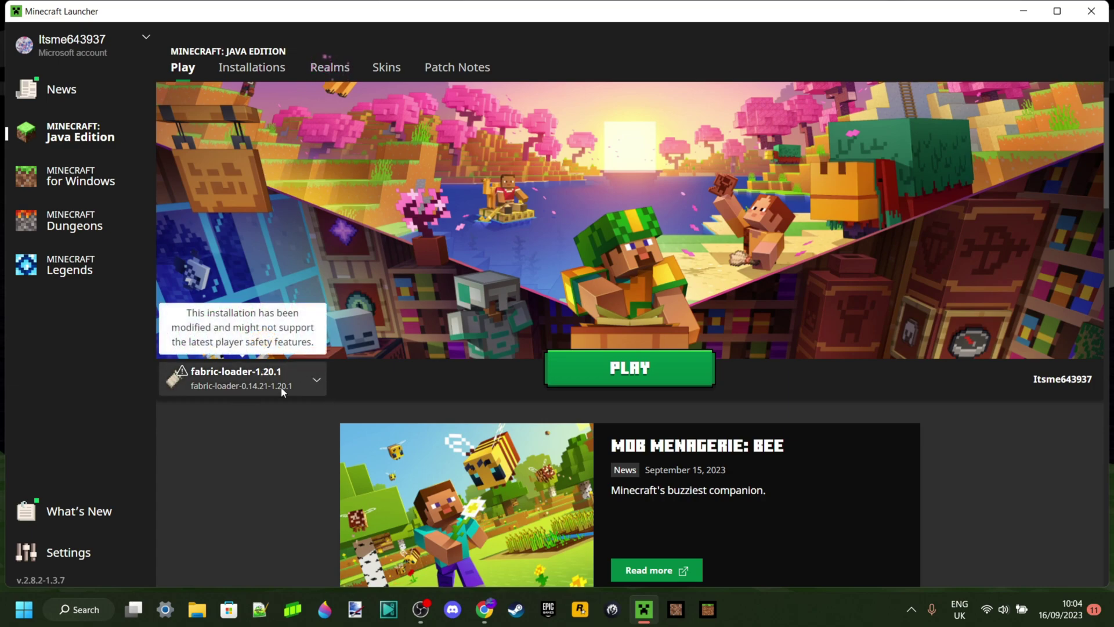
click(639, 375)
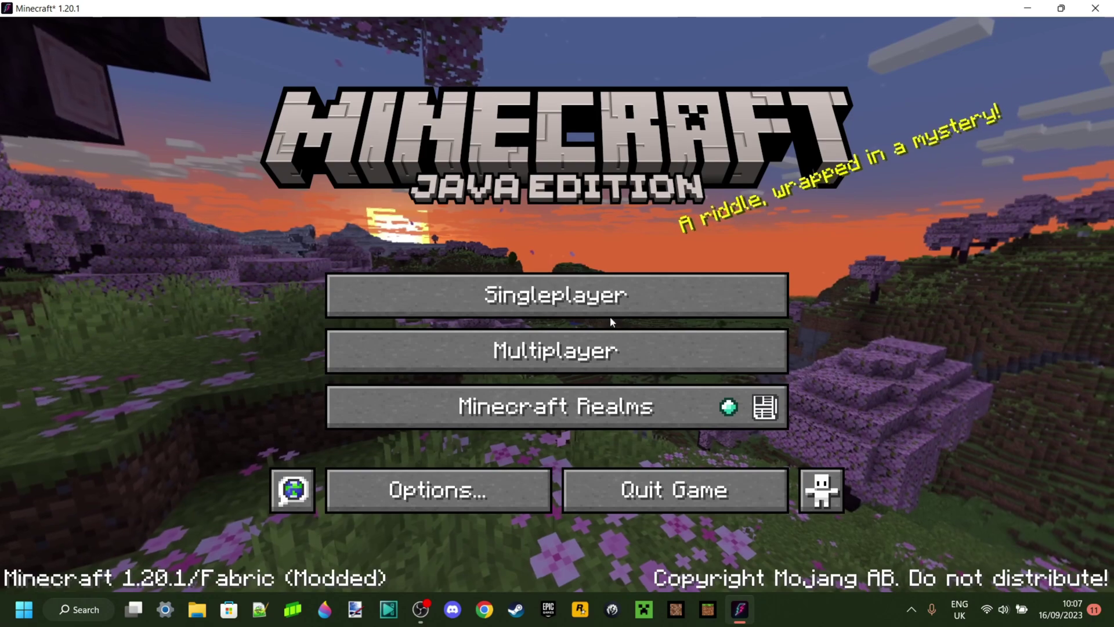
click(608, 309)
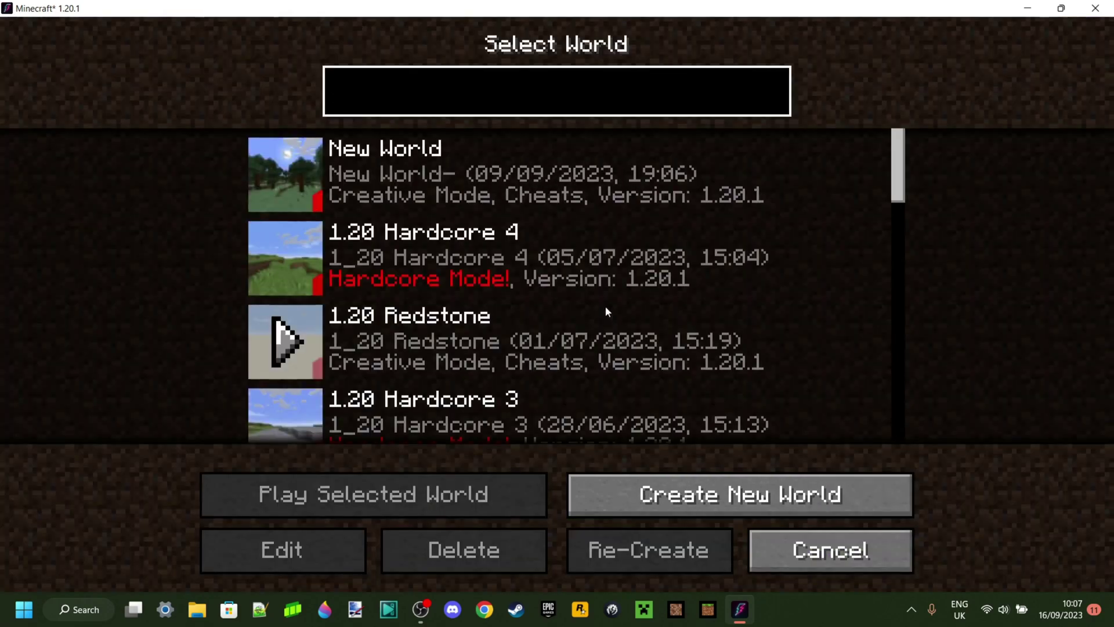
click(292, 184)
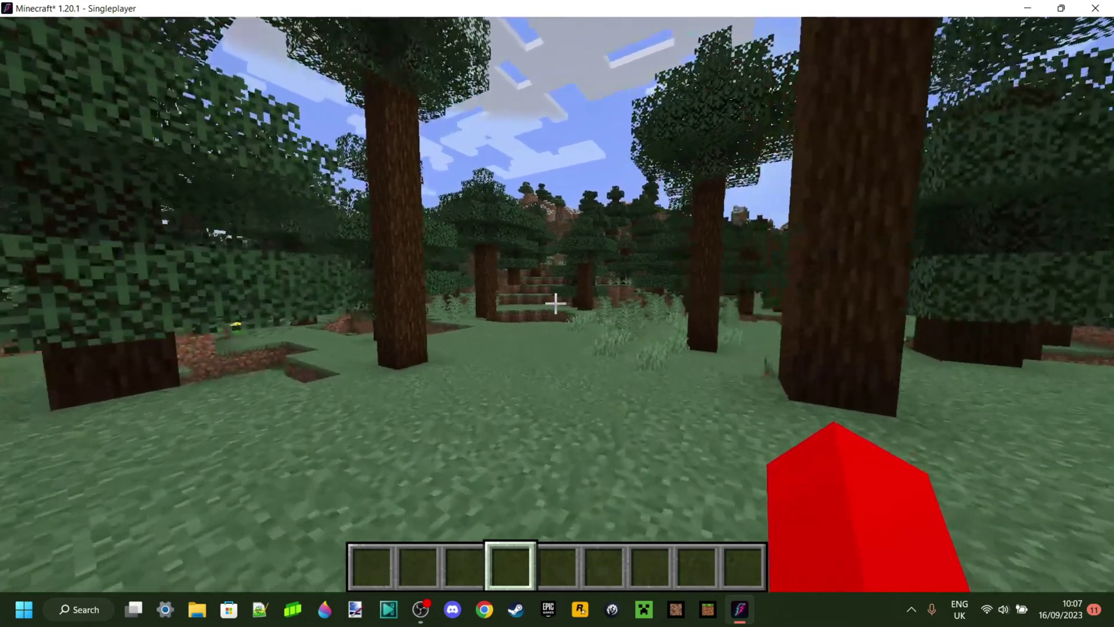
key(F5)
key(F5)
key(w)
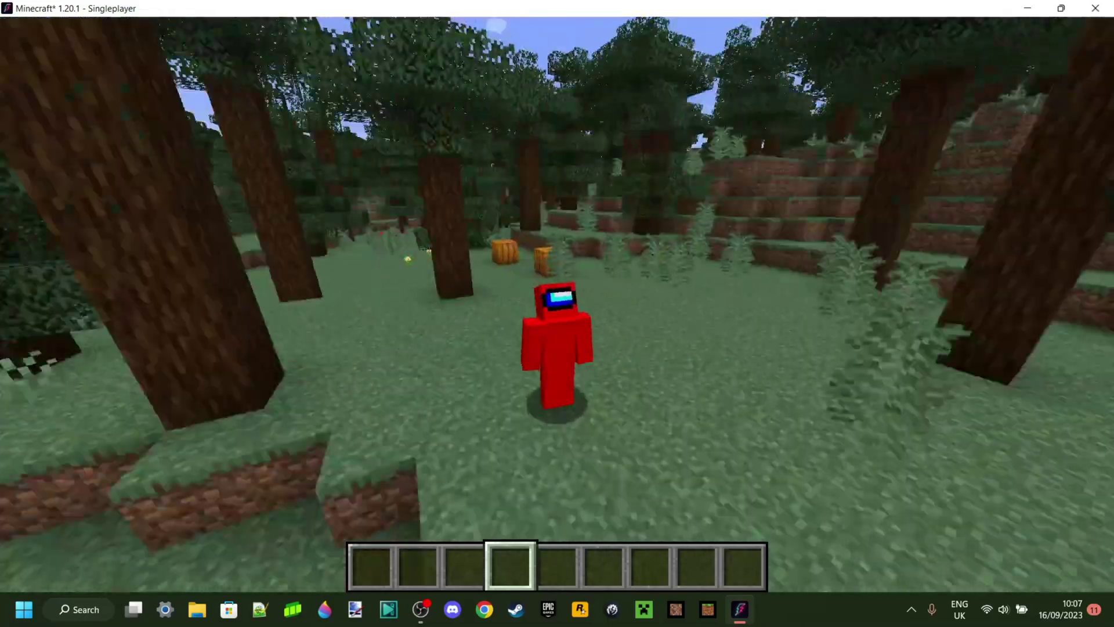
key(F5)
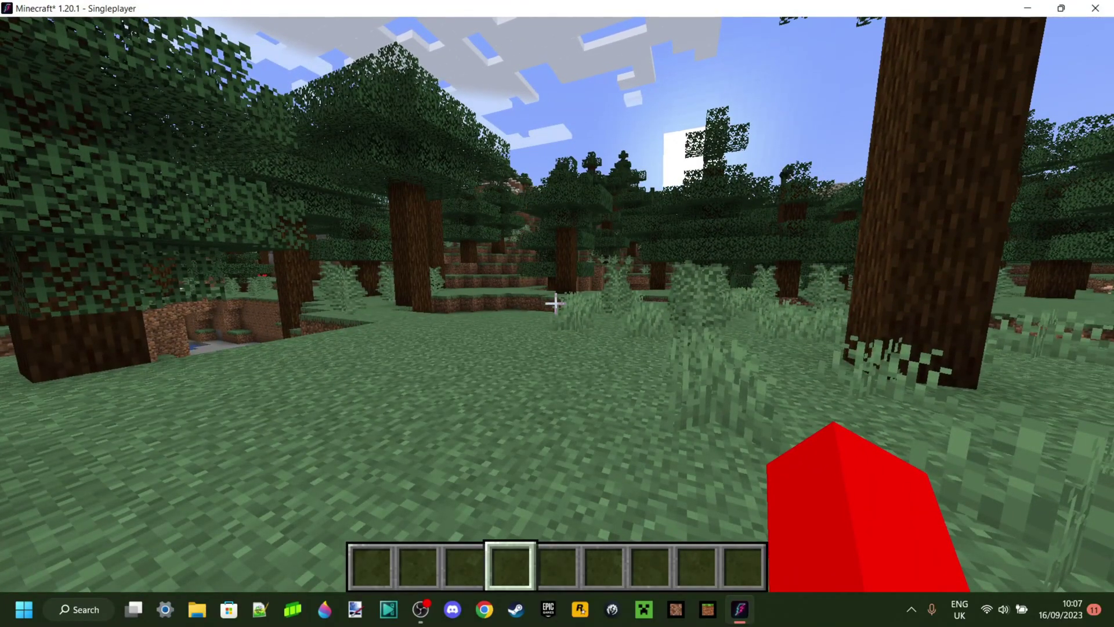
Step: Check the chat for the keybind hint, then open the ThunderHack ClickGui, choose English and decline the config help
key(t)
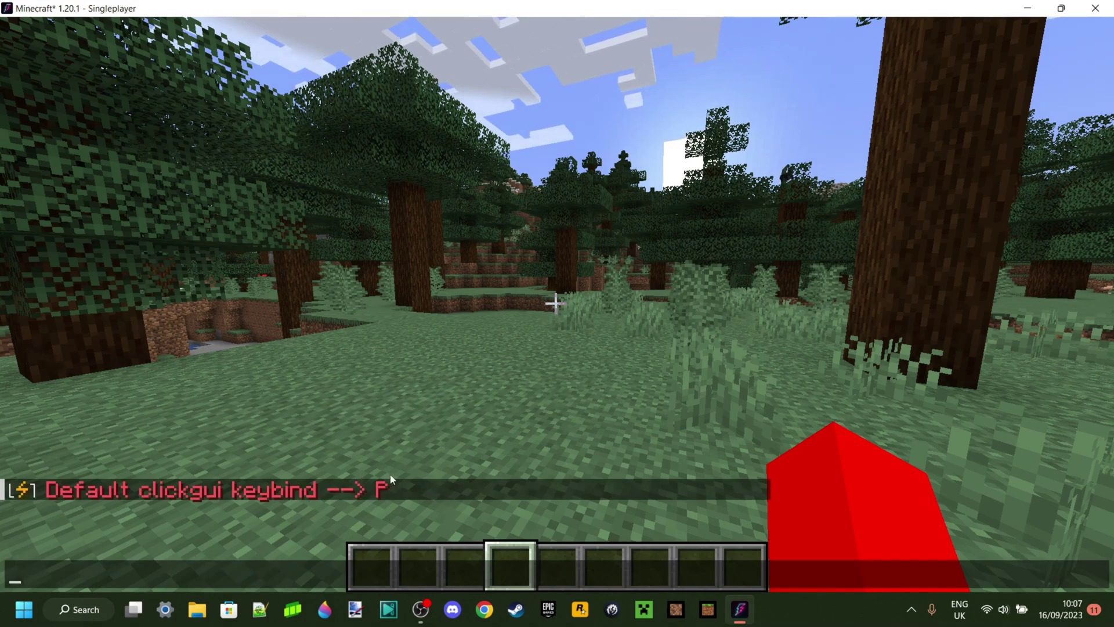
key(Escape)
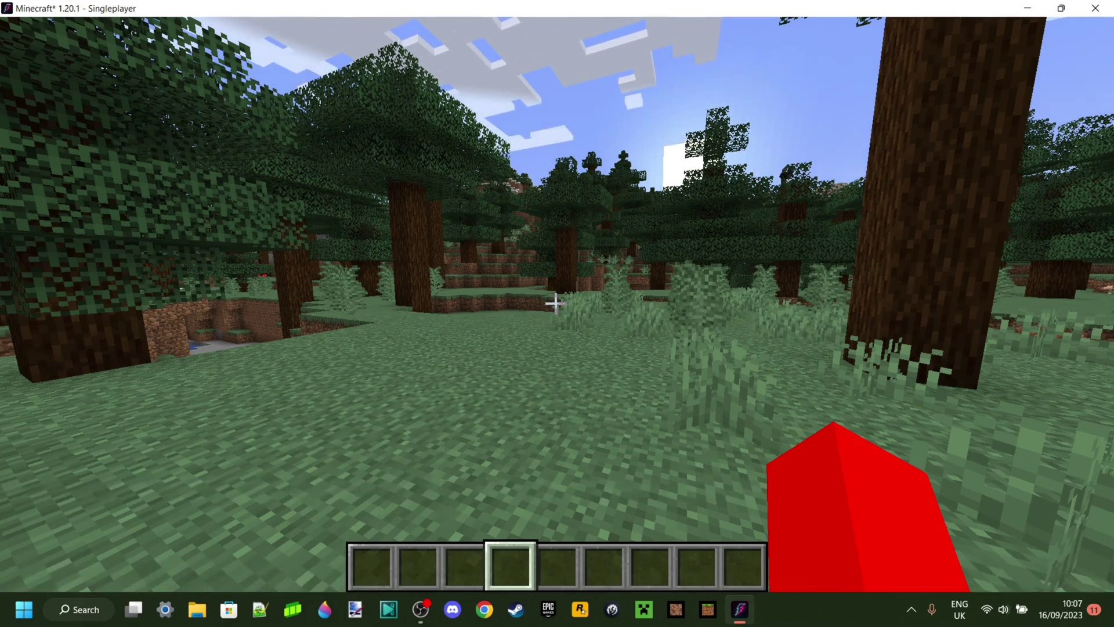
key(p)
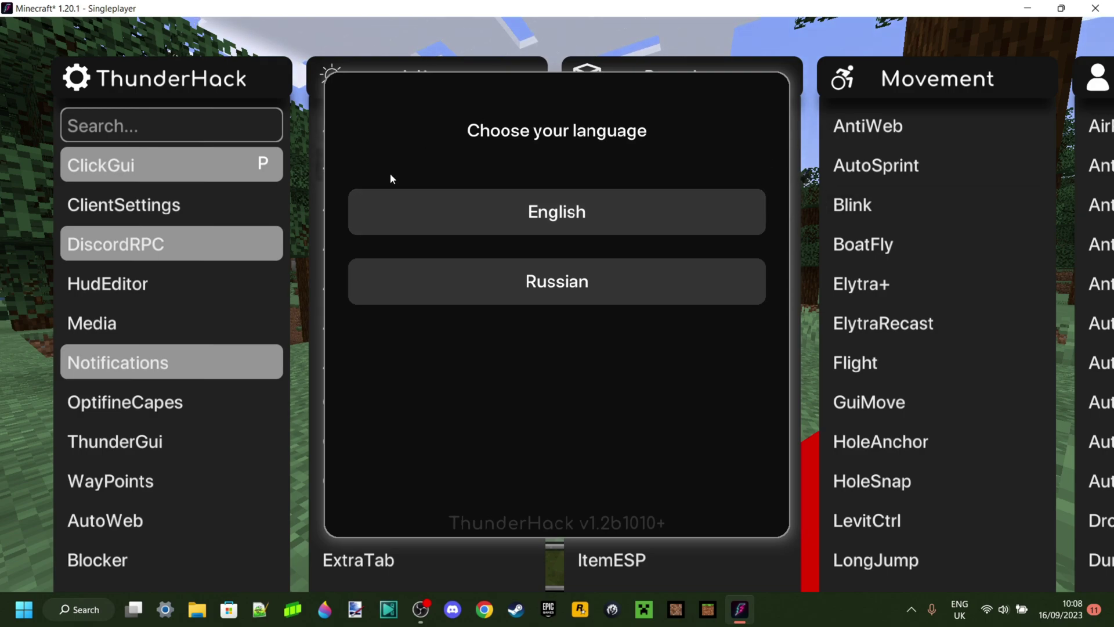
click(602, 206)
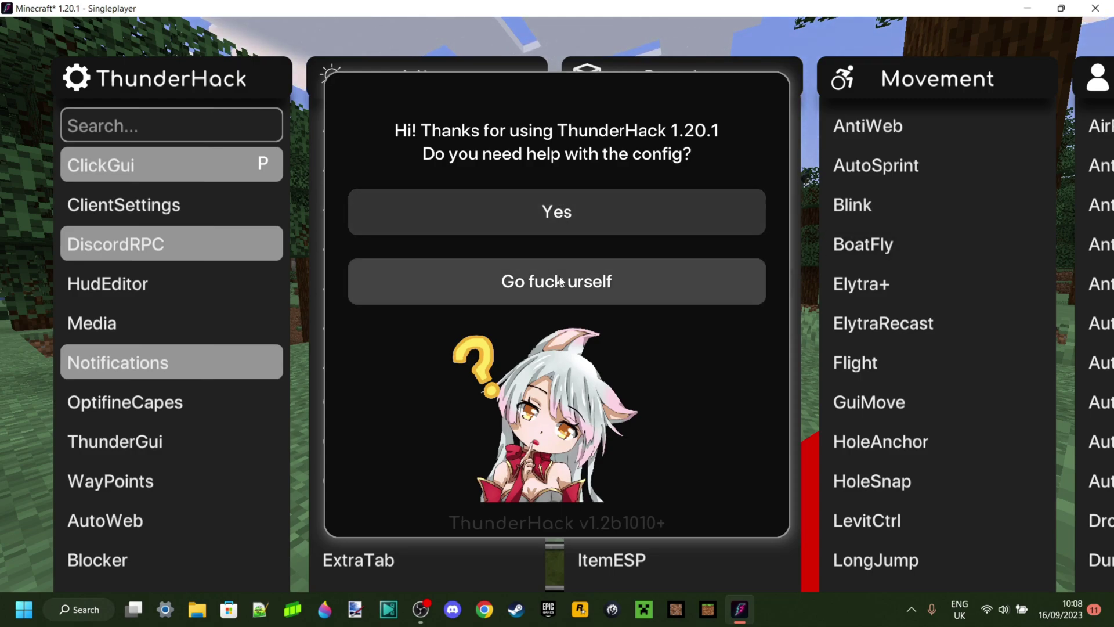
click(532, 298)
Step: Look through the ThunderHack module lists, including the render, movement and miscellaneous modules
scroll(625, 462, down, 10)
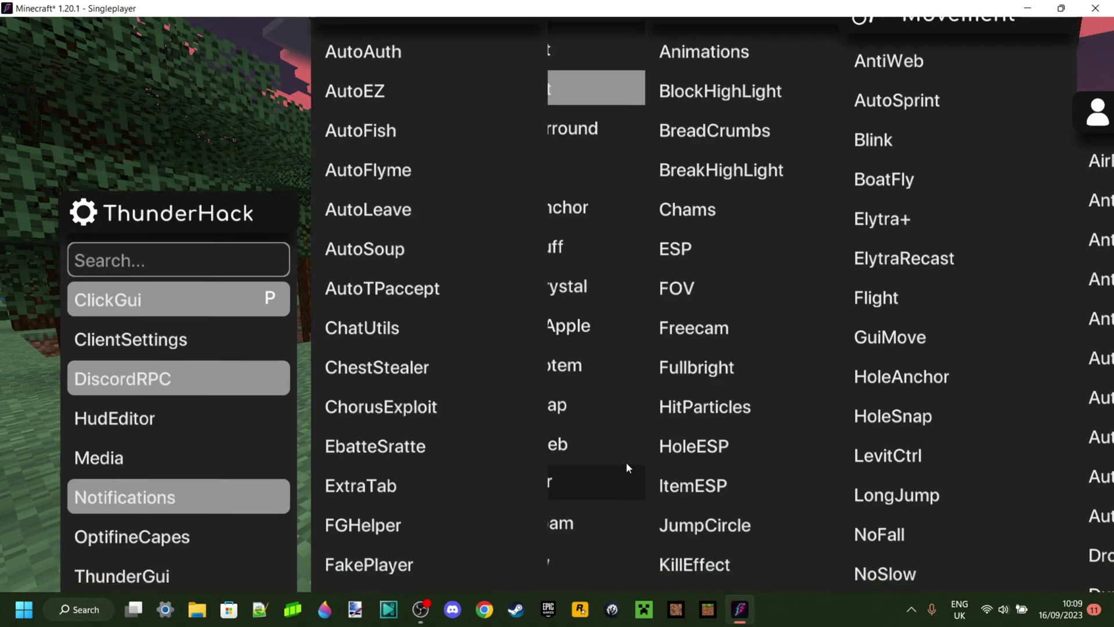
scroll(625, 458, down, 5)
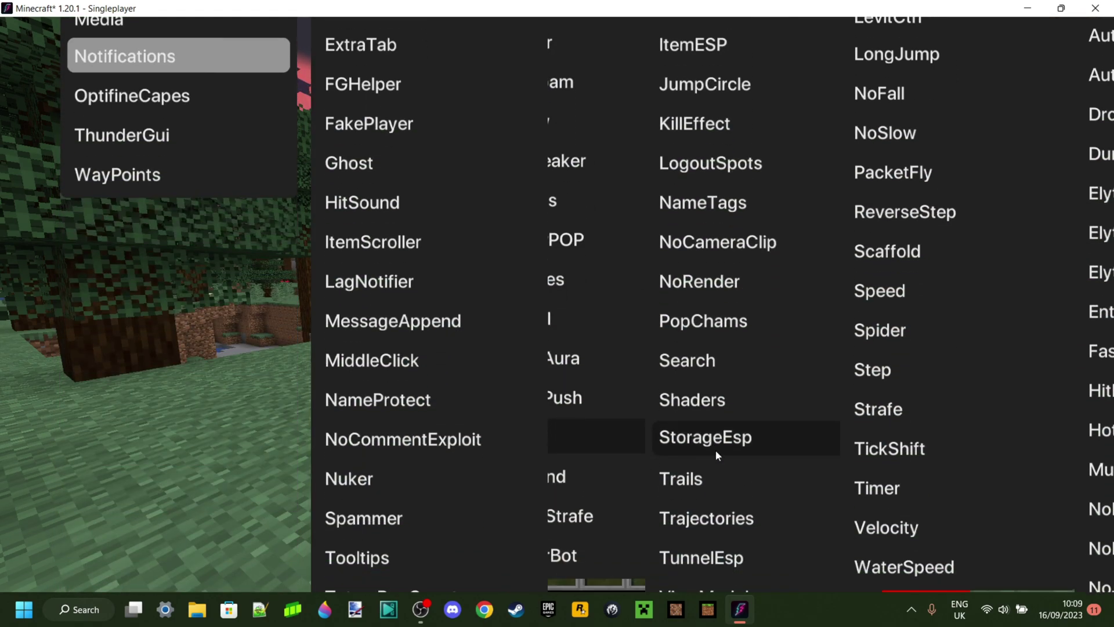
scroll(626, 523, down, 2)
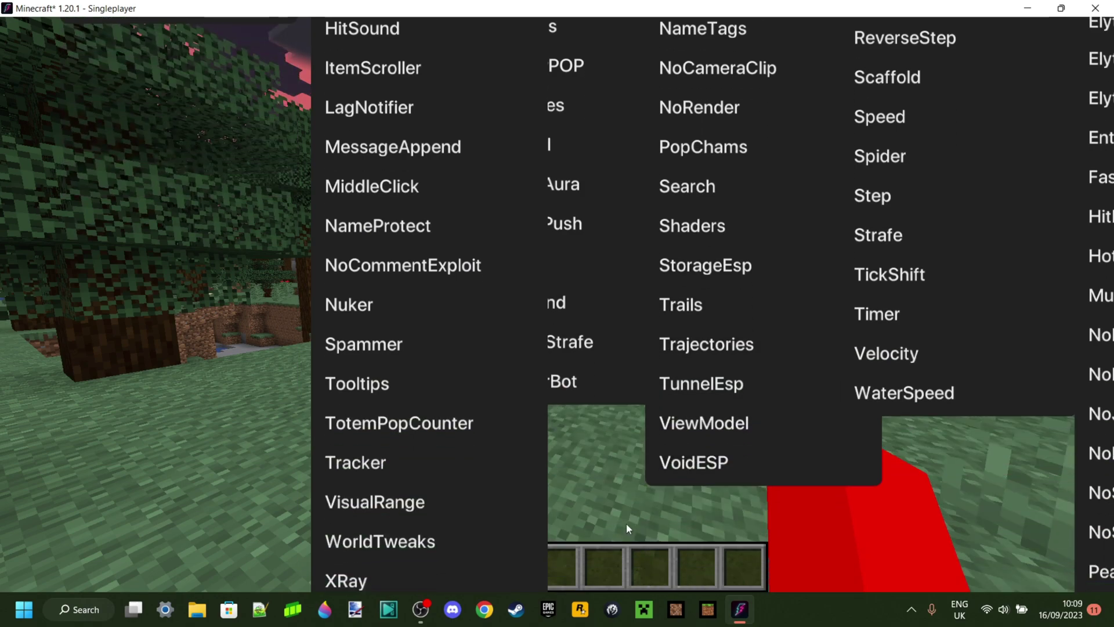
scroll(587, 497, up, 12)
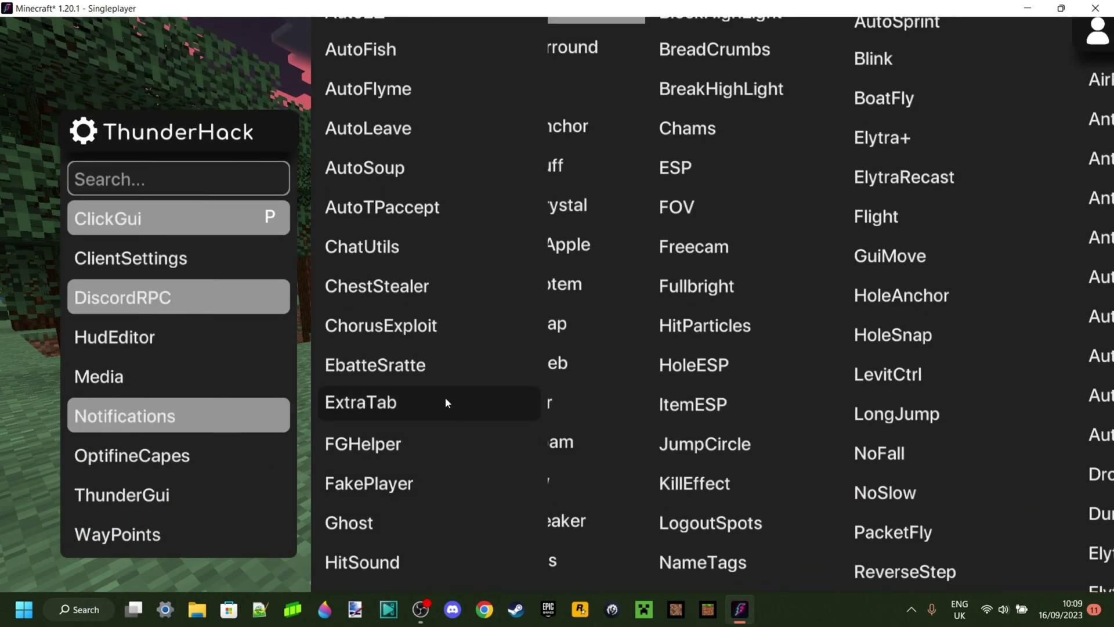
Step: Search the ThunderHack modules for "cha" and clear the search to restore the full lists
scroll(770, 378, up, 2)
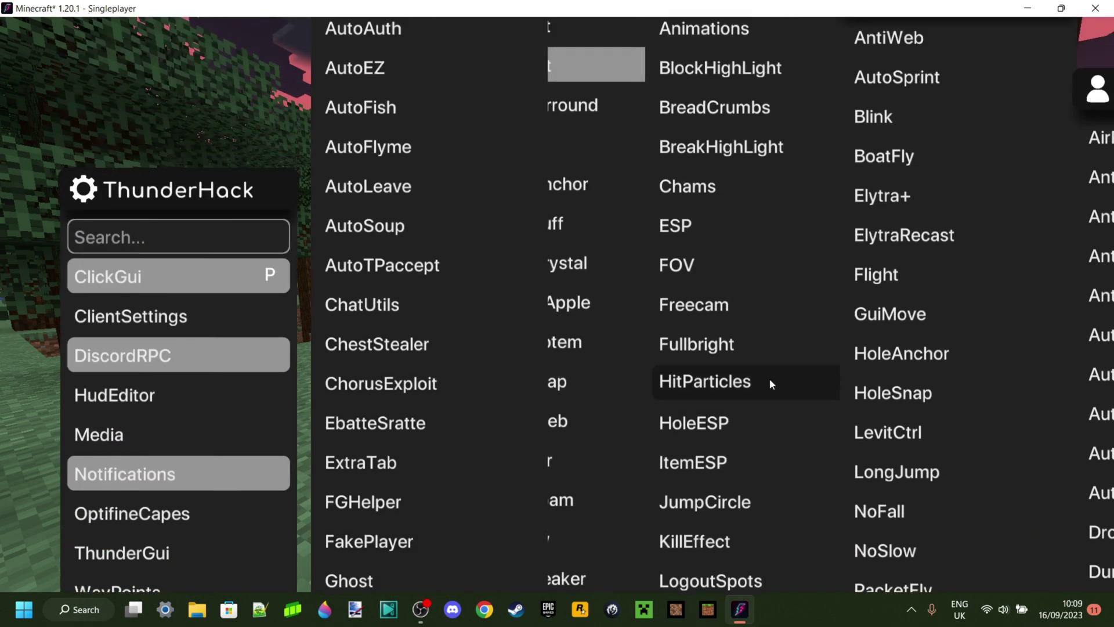
click(152, 231)
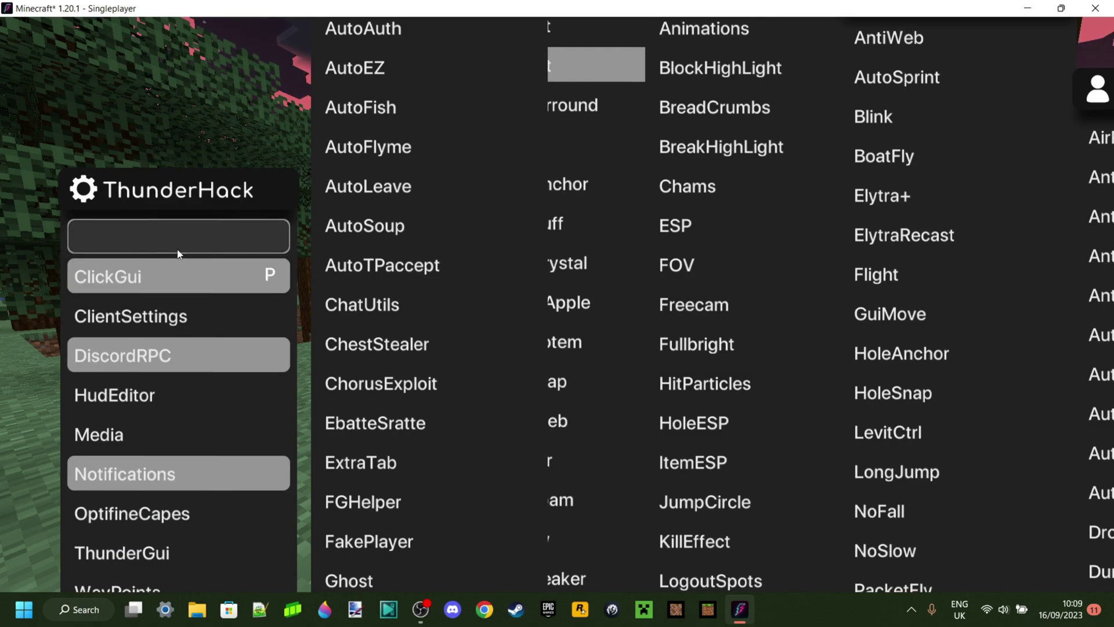
text(cha)
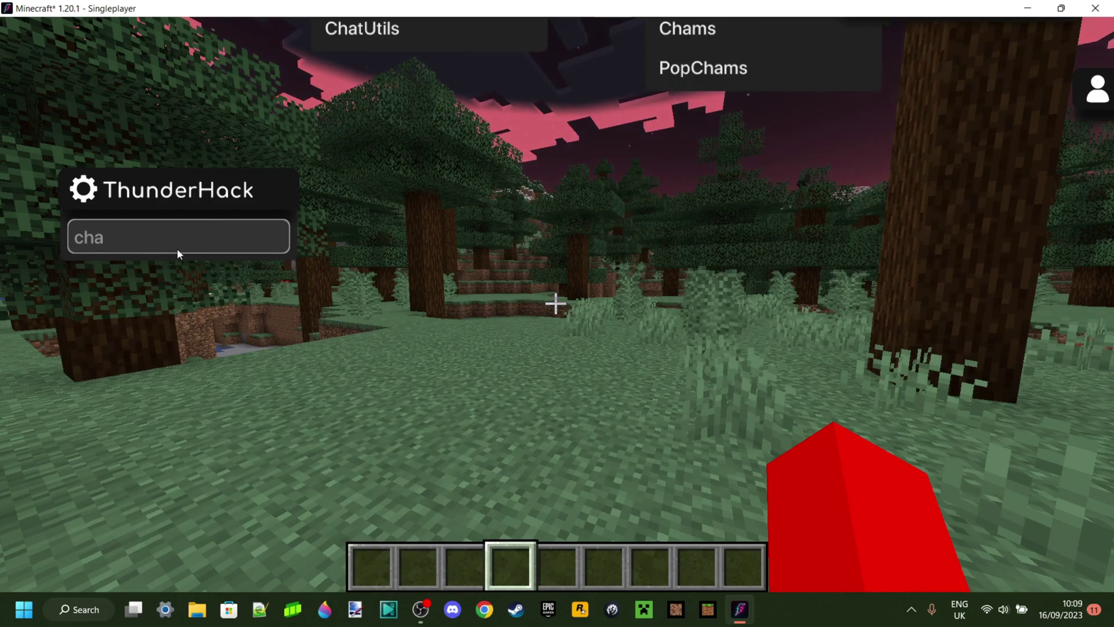
scroll(444, 206, up, 4)
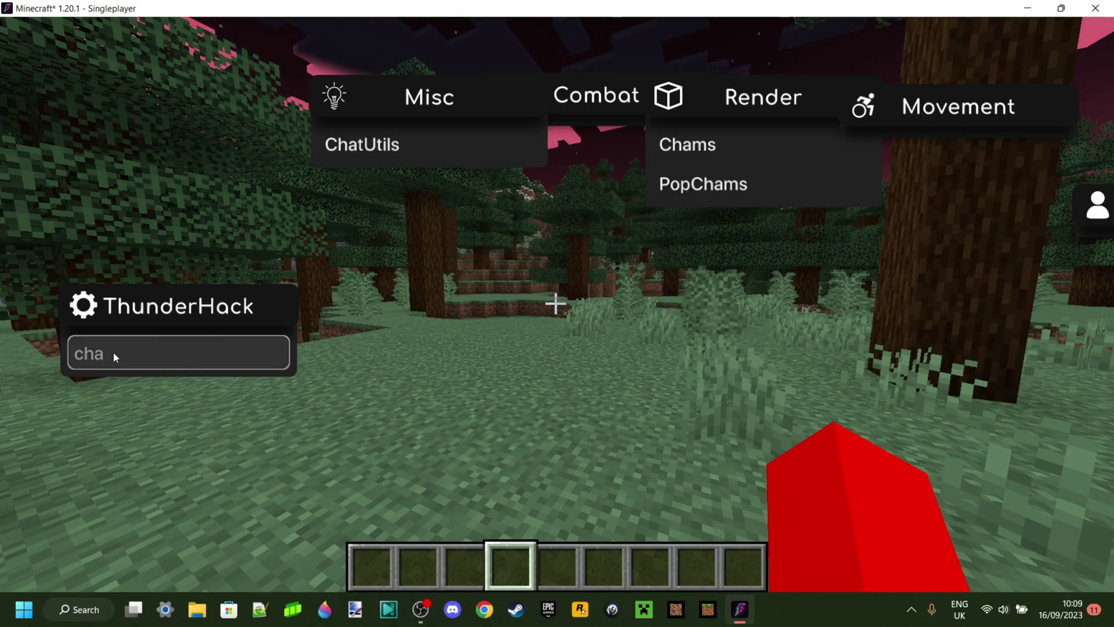
key(BackSpace)
key(BackSpace)
key(BackSpace)
scroll(325, 348, down, 1)
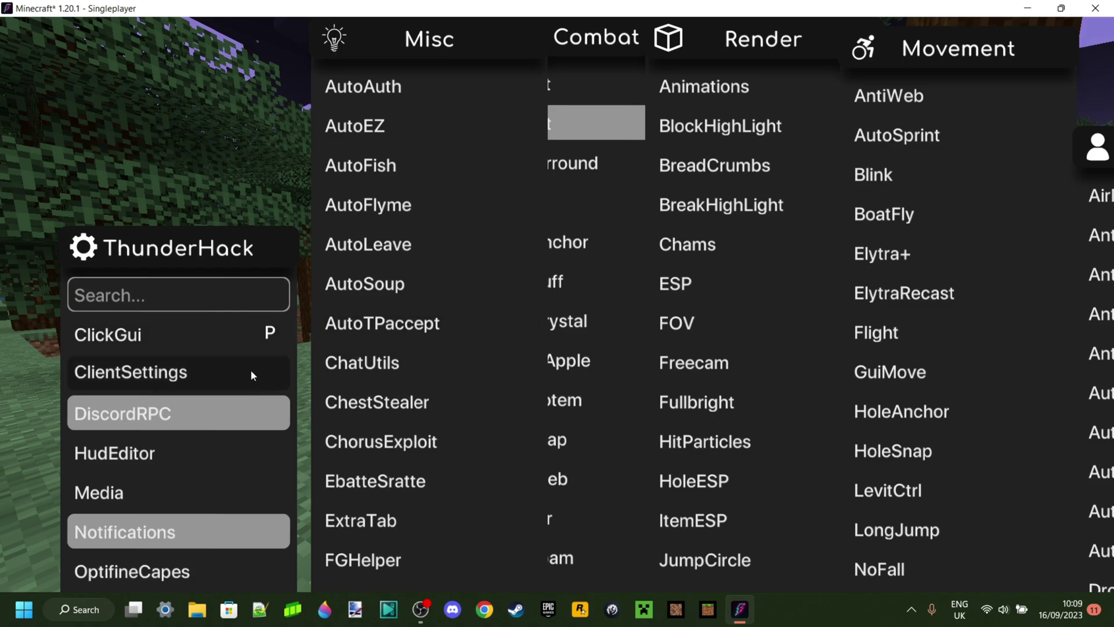
Step: Expand the ChatUtils and ESP modules to examine their settings, and collapse them again
right_click(381, 372)
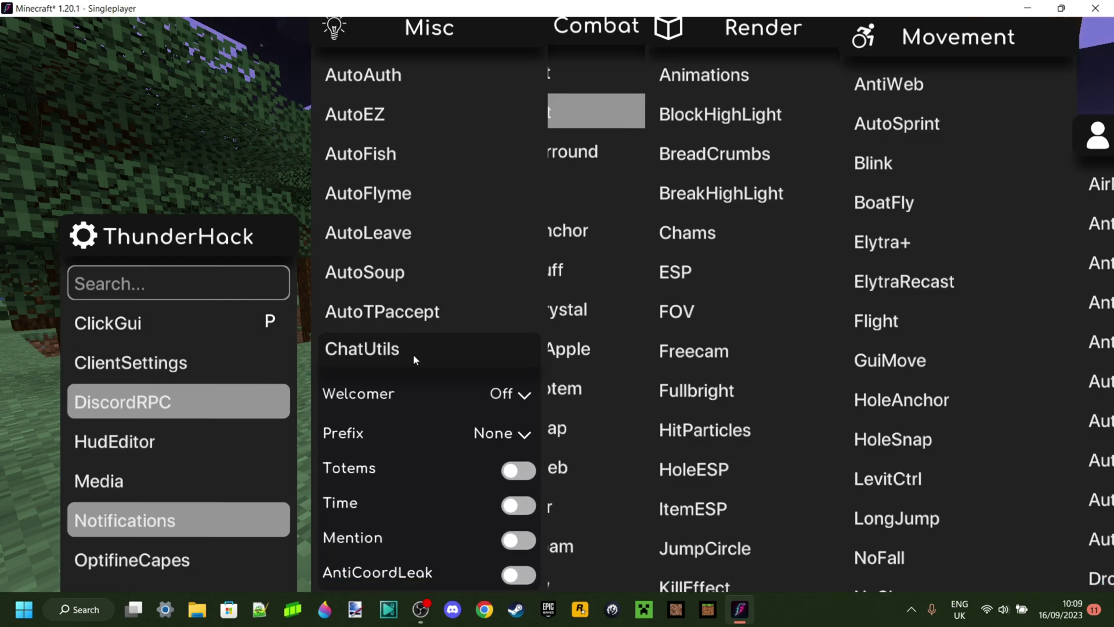
scroll(413, 354, down, 1)
scroll(423, 336, up, 1)
right_click(725, 278)
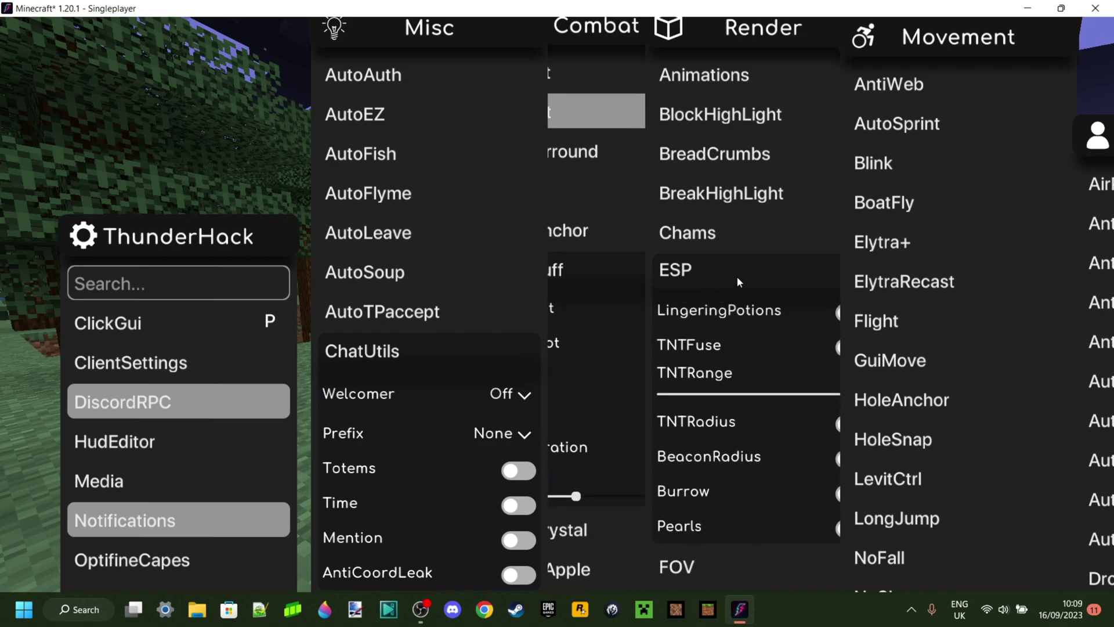
right_click(737, 277)
right_click(628, 269)
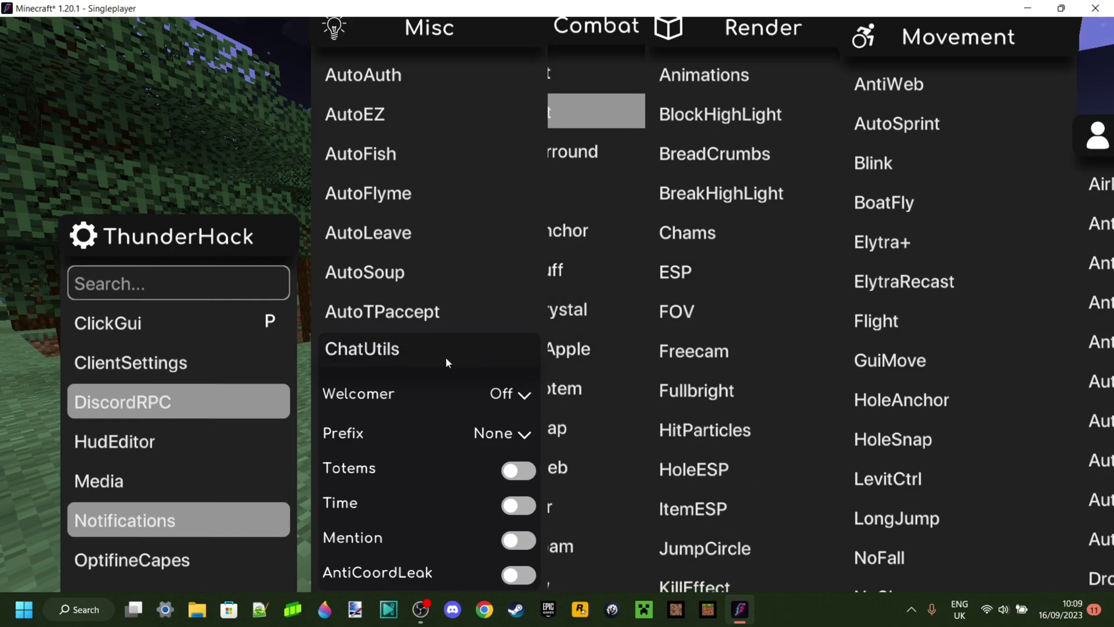
scroll(404, 345, down, 3)
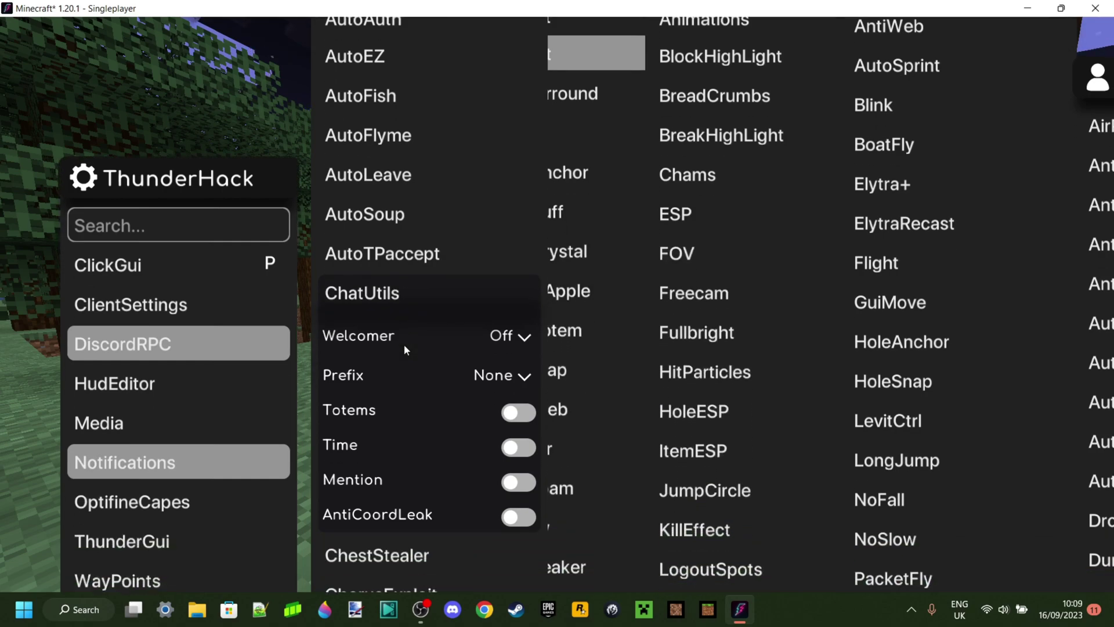
scroll(402, 290, up, 1)
right_click(394, 297)
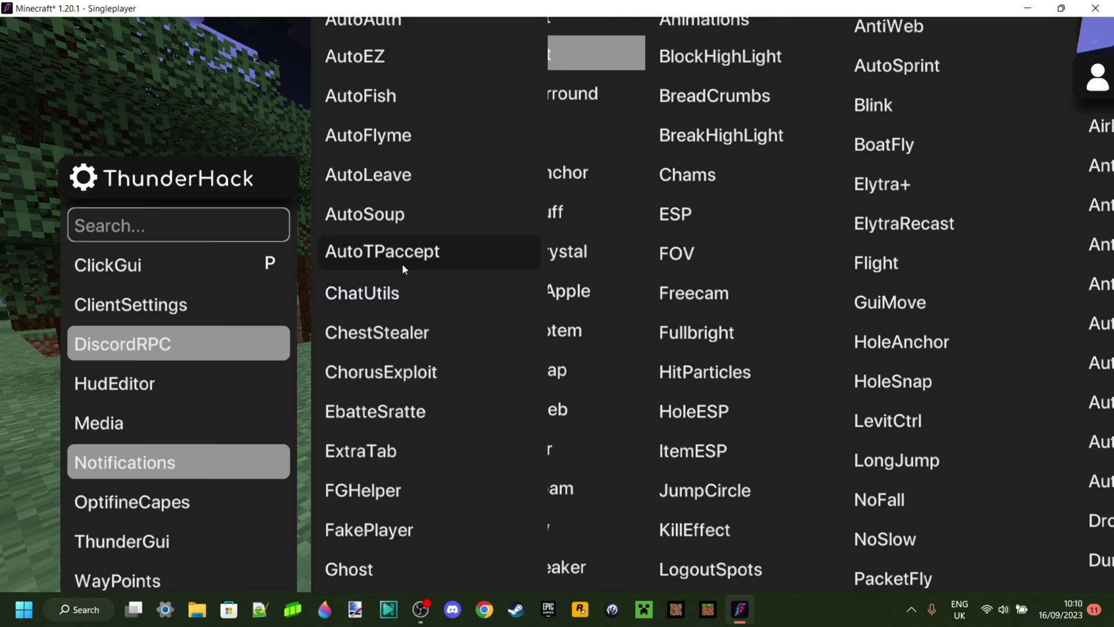
Step: Check the Misc modules AutoTPaccept, AutoLeave, AutoFlyme, AutoFish and ChorusExploit for settings
right_click(402, 253)
right_click(400, 254)
right_click(402, 174)
right_click(403, 169)
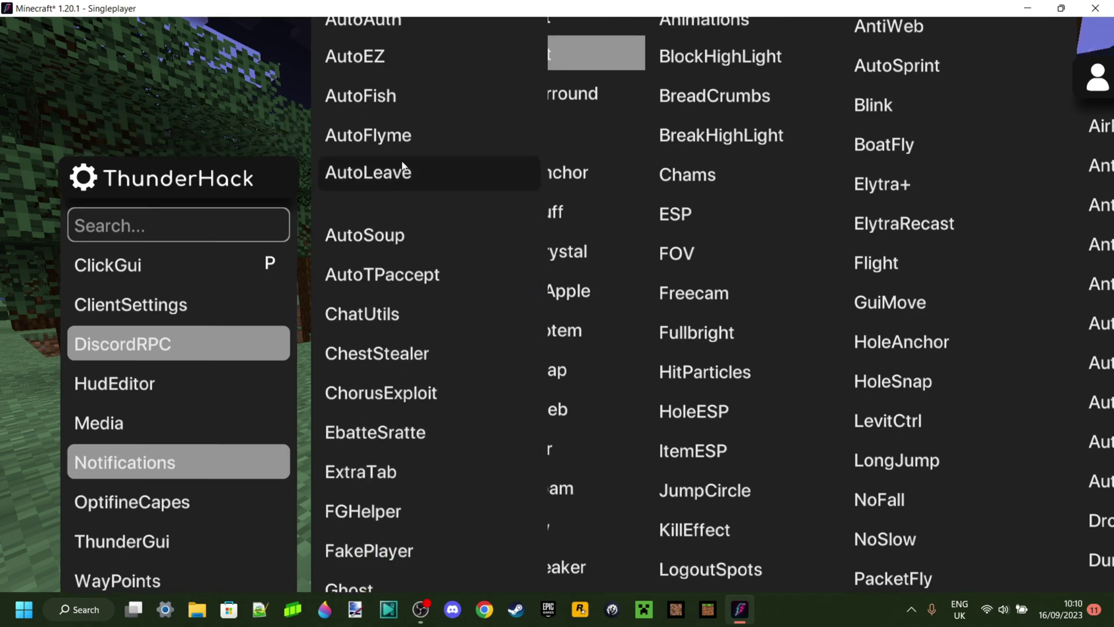
right_click(405, 135)
right_click(405, 133)
right_click(392, 94)
right_click(397, 94)
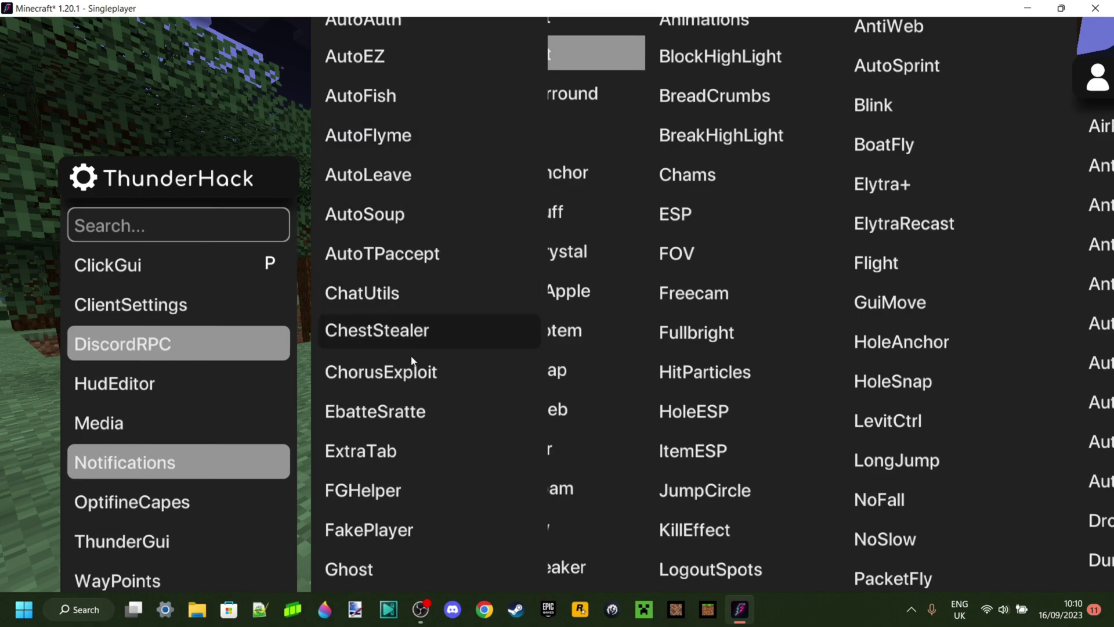
right_click(408, 380)
right_click(443, 373)
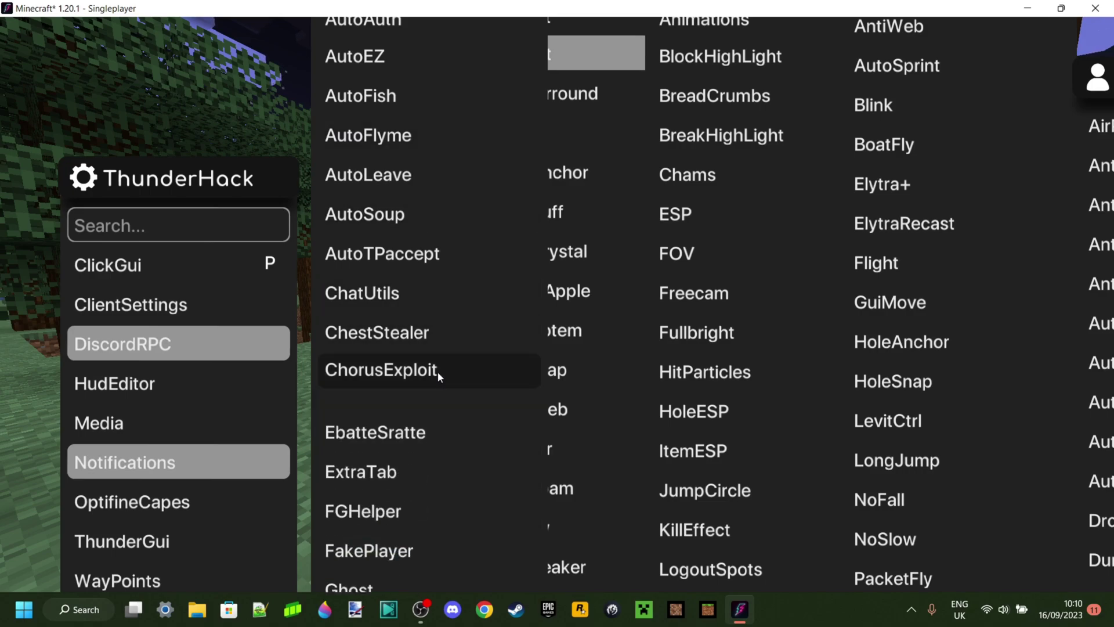
Step: Examine the ClientSettings options, including renderRotations and Language, and collapse them without changing any
click(190, 309)
click(198, 307)
right_click(200, 307)
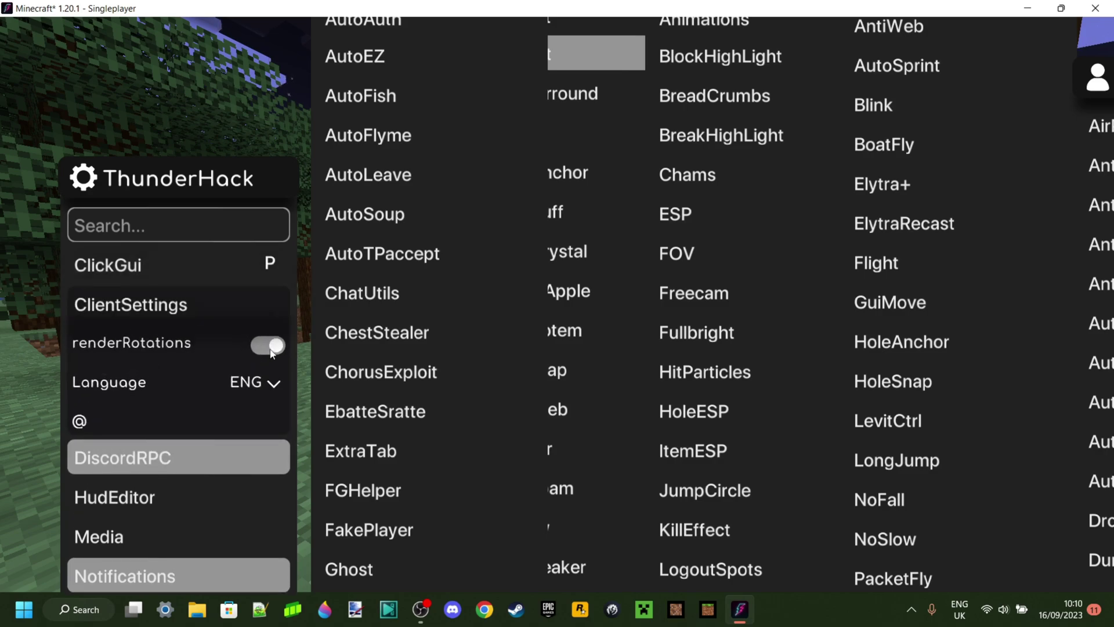
right_click(179, 307)
scroll(217, 375, down, 2)
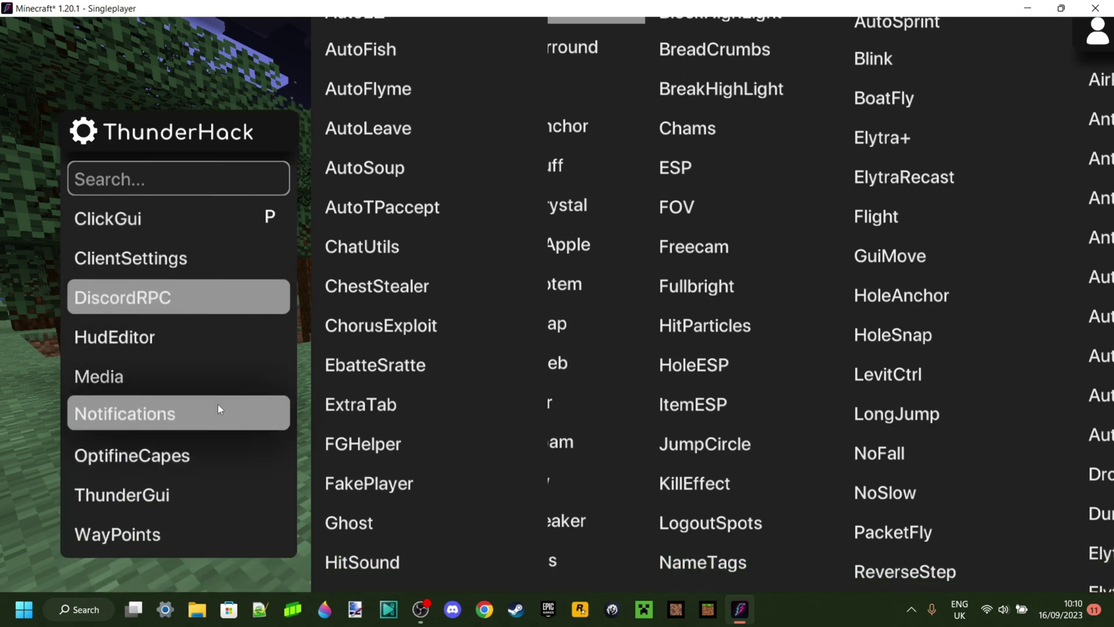
Step: Expand the ClickGui module's settings, lower CategoryHeight to 155.0 and look over the remaining options
right_click(196, 224)
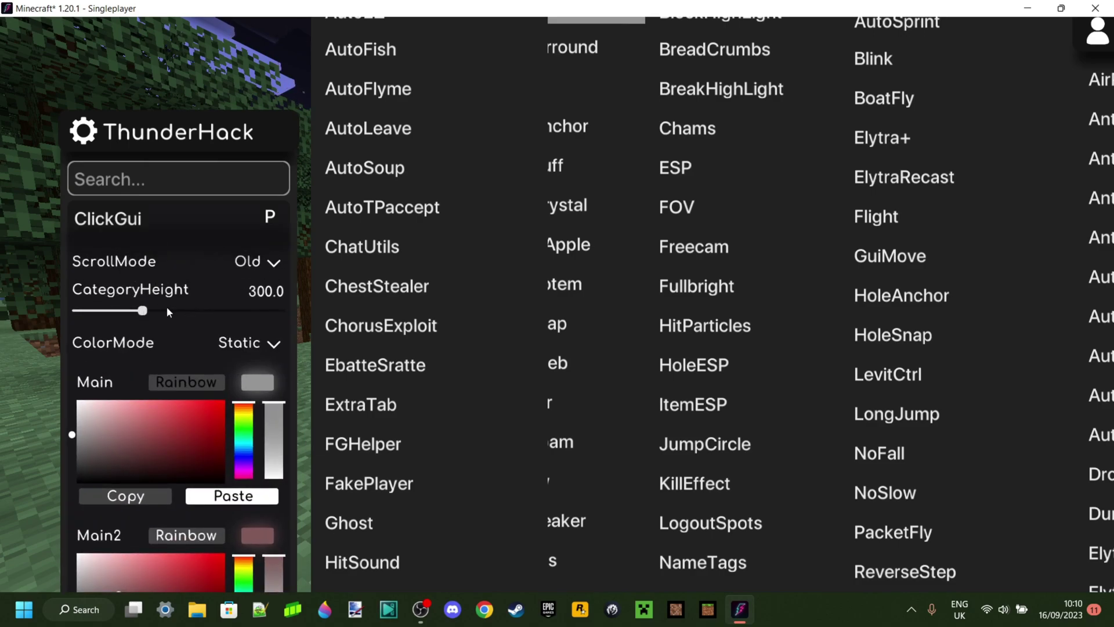
drag(143, 313, 94, 313)
scroll(207, 493, down, 10)
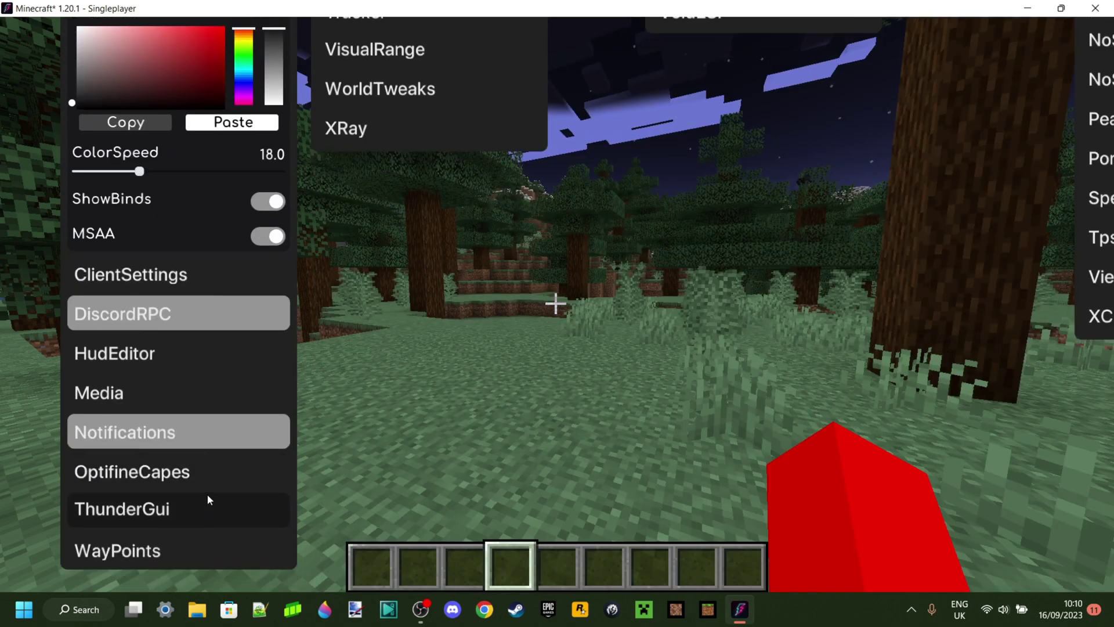
scroll(234, 493, up, 12)
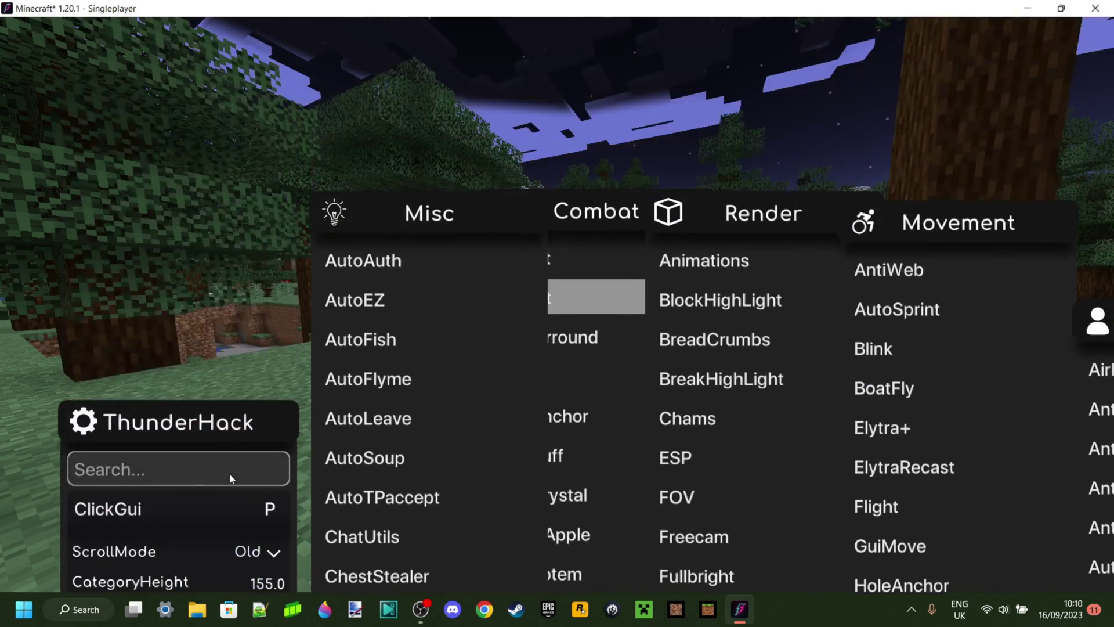
scroll(229, 473, down, 3)
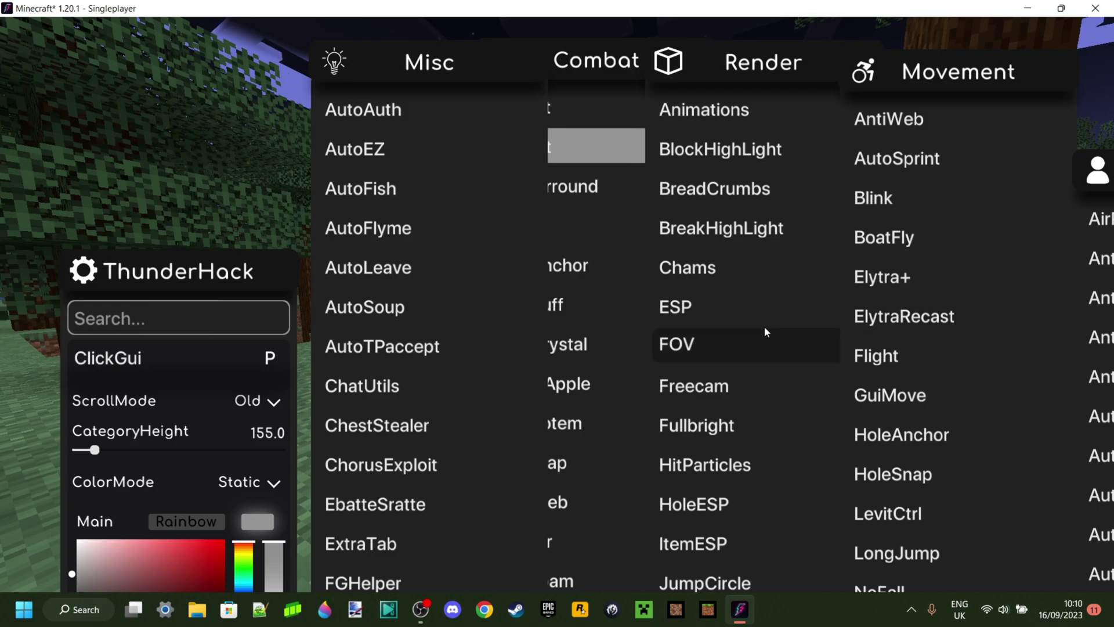
Step: Review the ESP module's settings, collapse them and close the ClickGui to return to the world
right_click(730, 305)
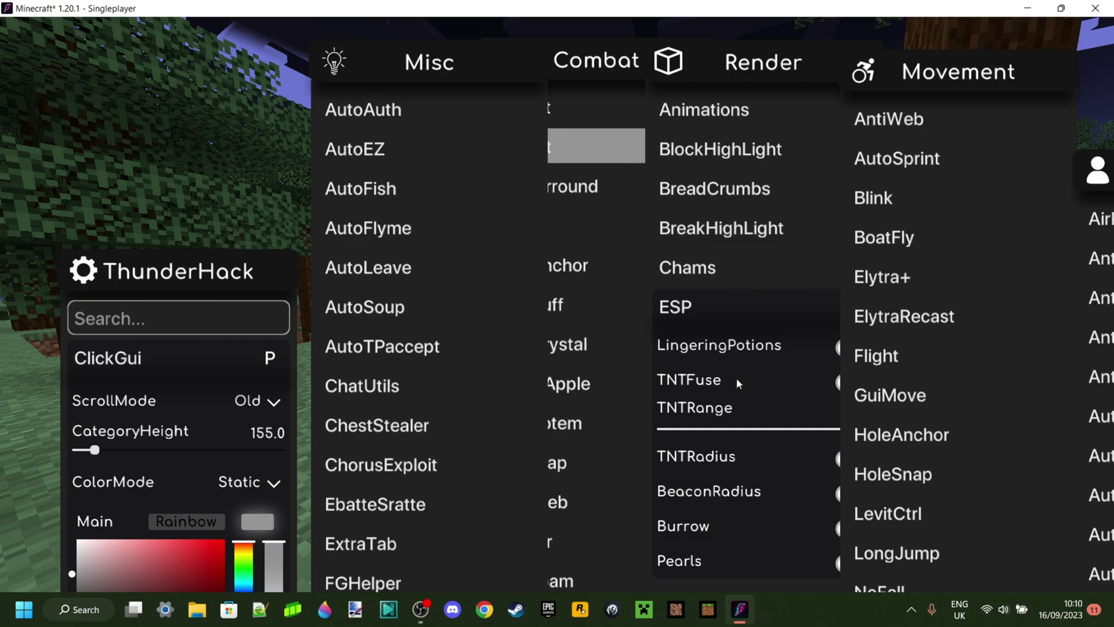
right_click(744, 302)
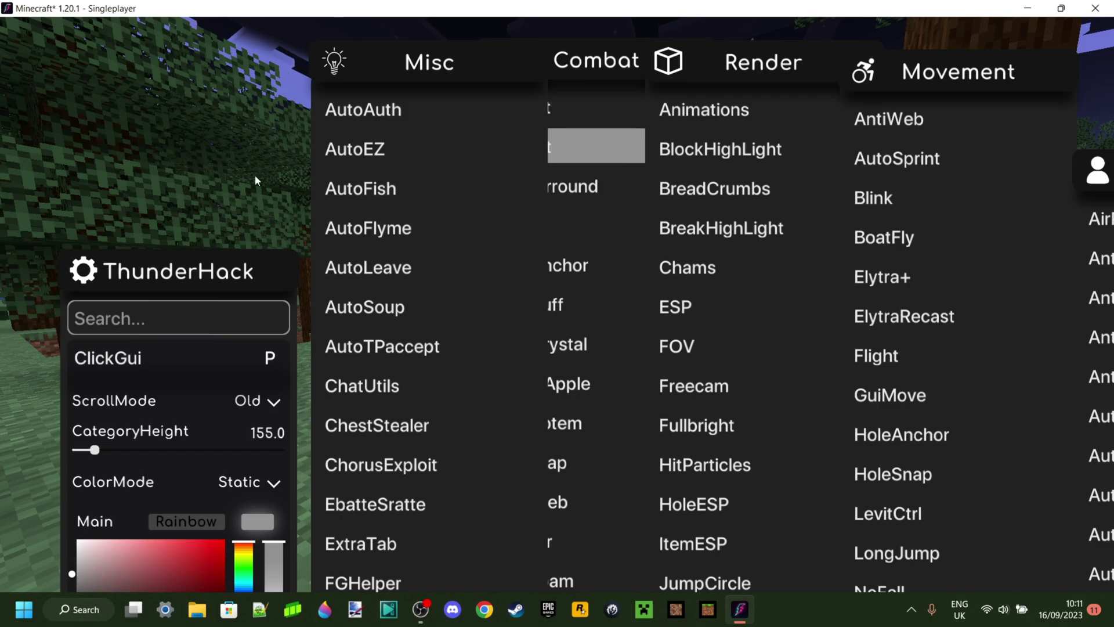
key(Escape)
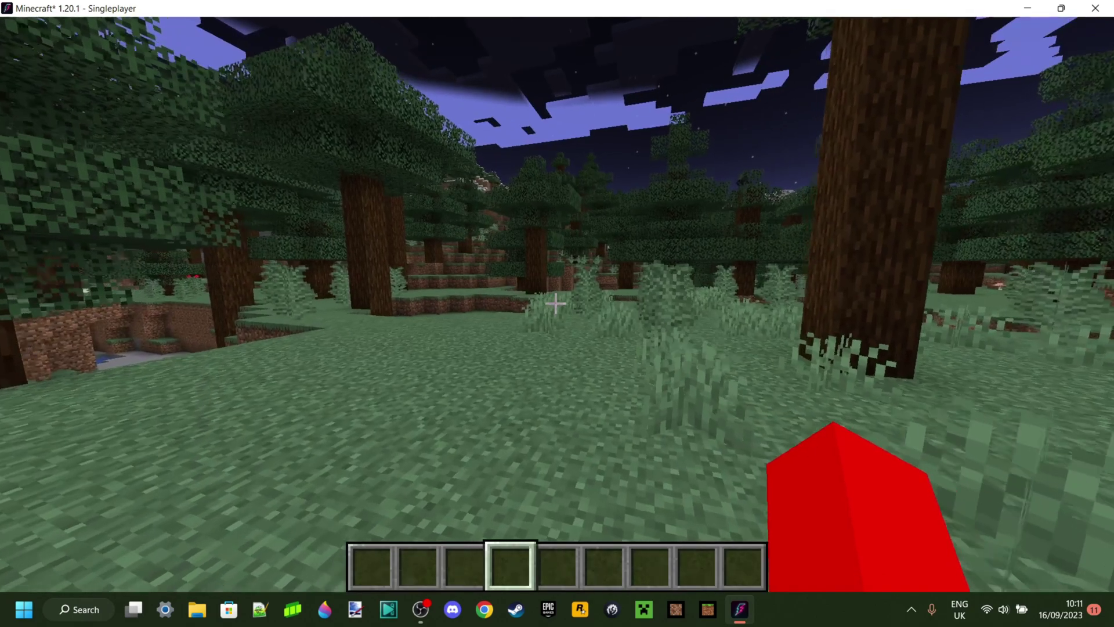
Step: Select the fifth hotbar slot, switch to the front-facing third-person view and walk the character around the forest
key(5)
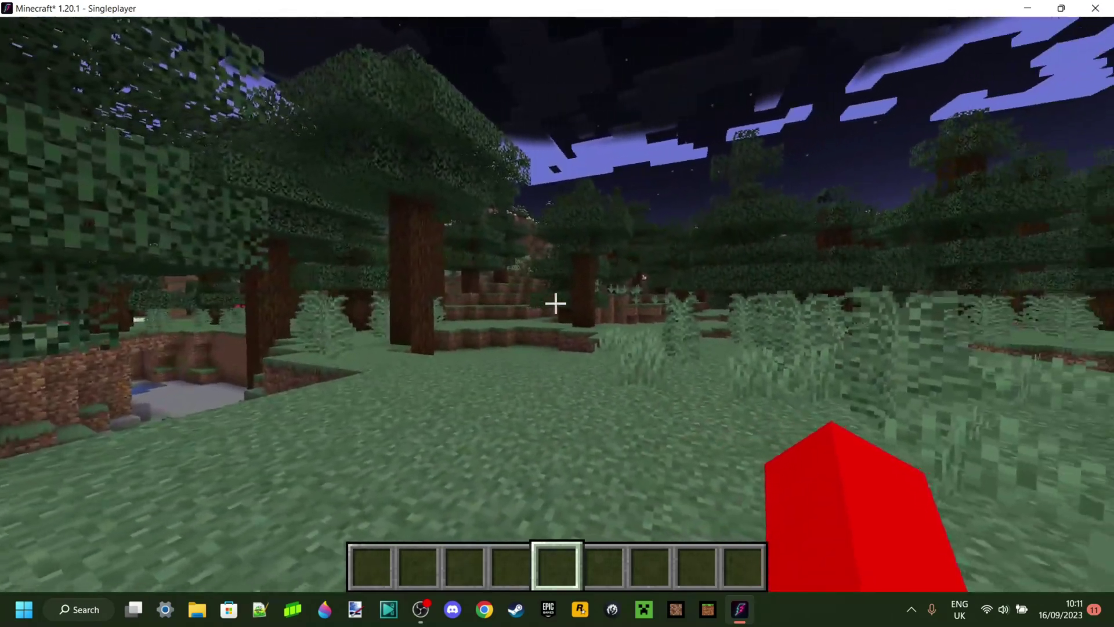
key(F5)
key(F5)
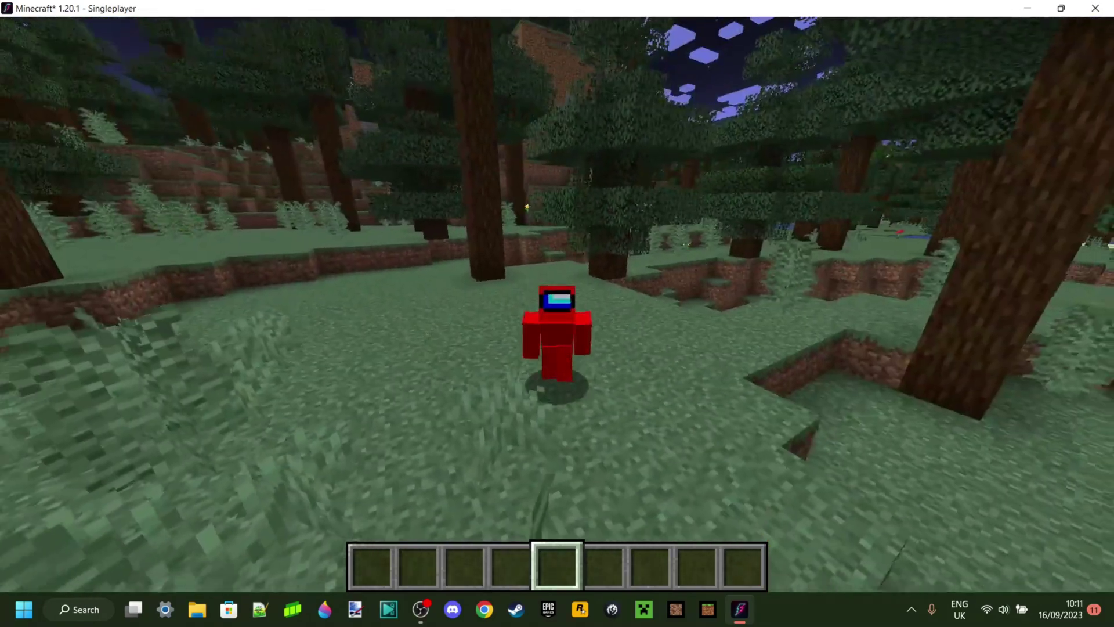
key(w)
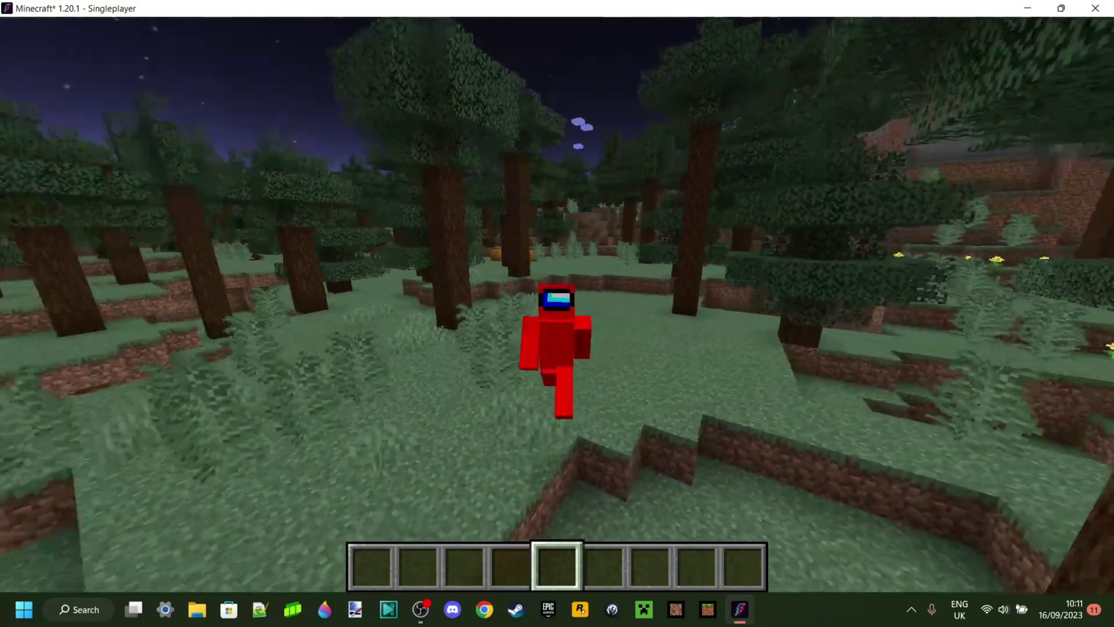
key(w)
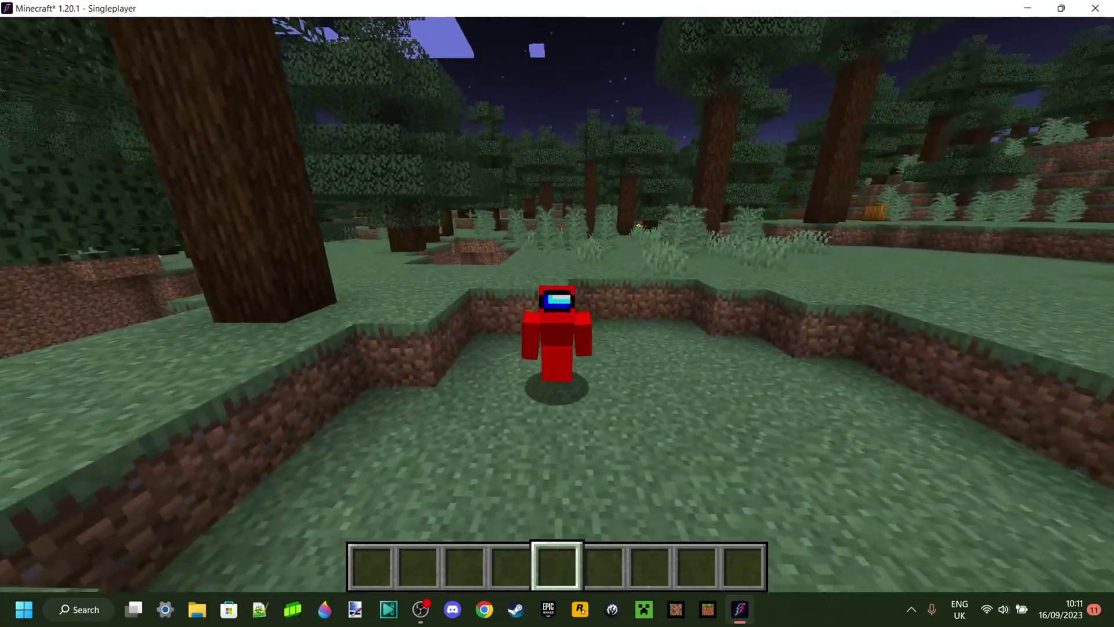
key(w)
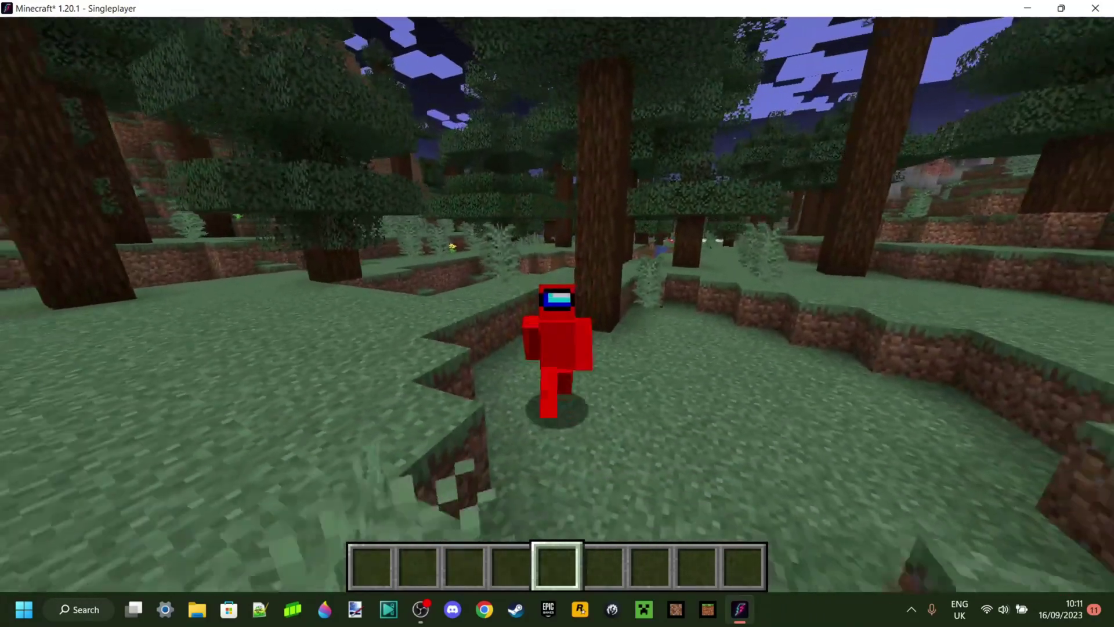
key(w)
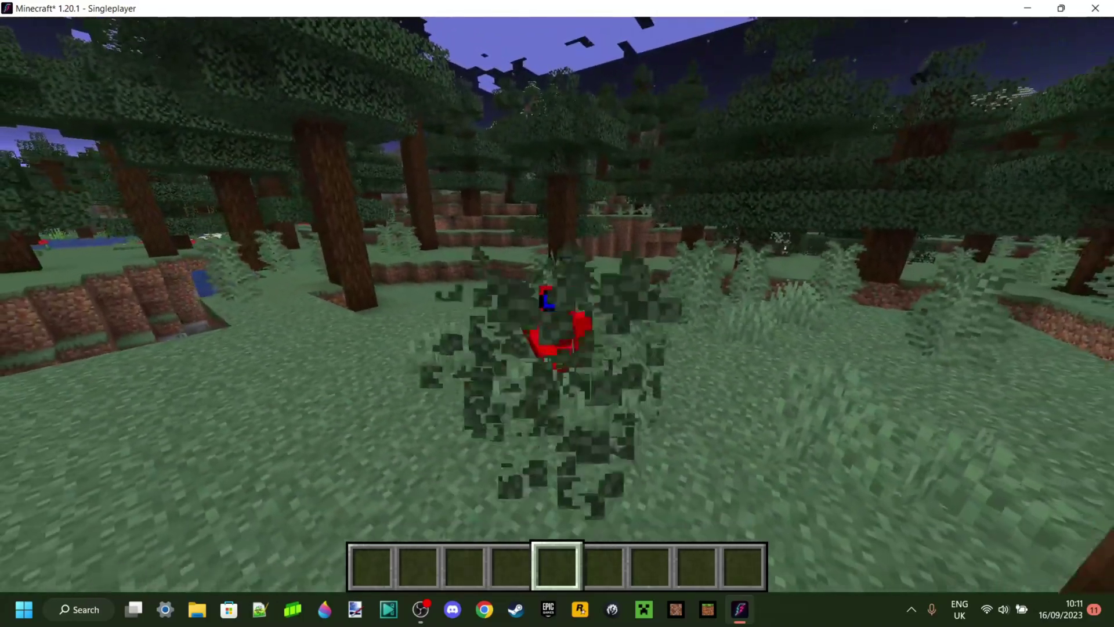